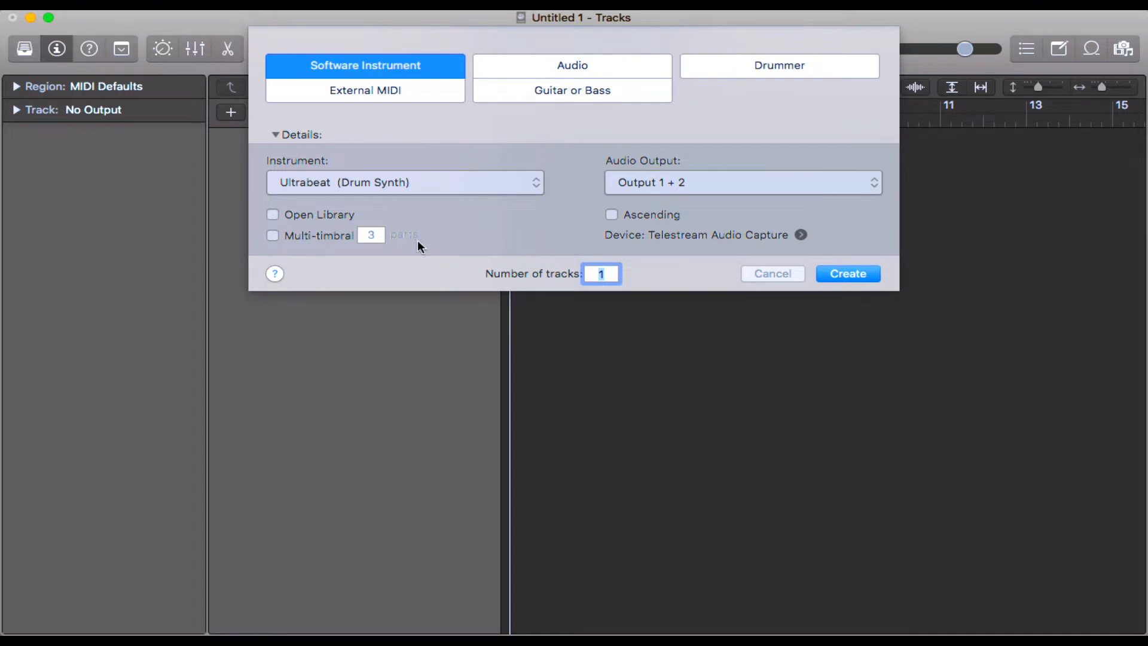
- Create one software instrument track with Ultrabeat (Drum Synth) and reposition its plug-in window with the full interface in view
left_click(847, 273)
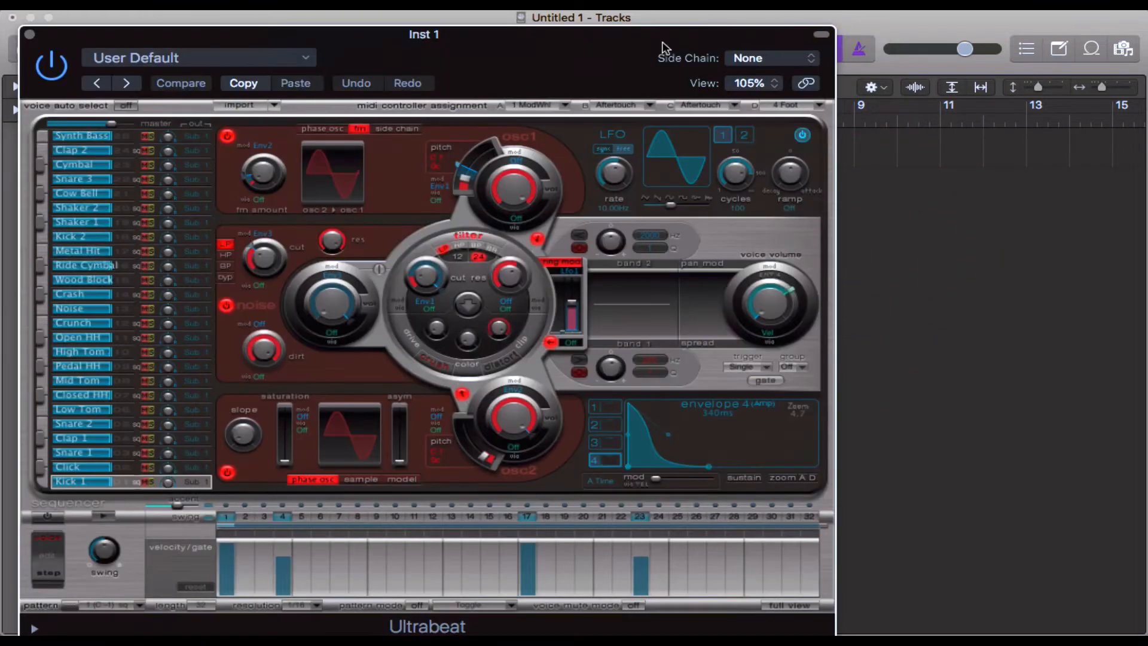
left_click_drag(586, 34, 769, 19)
left_click(1009, 21)
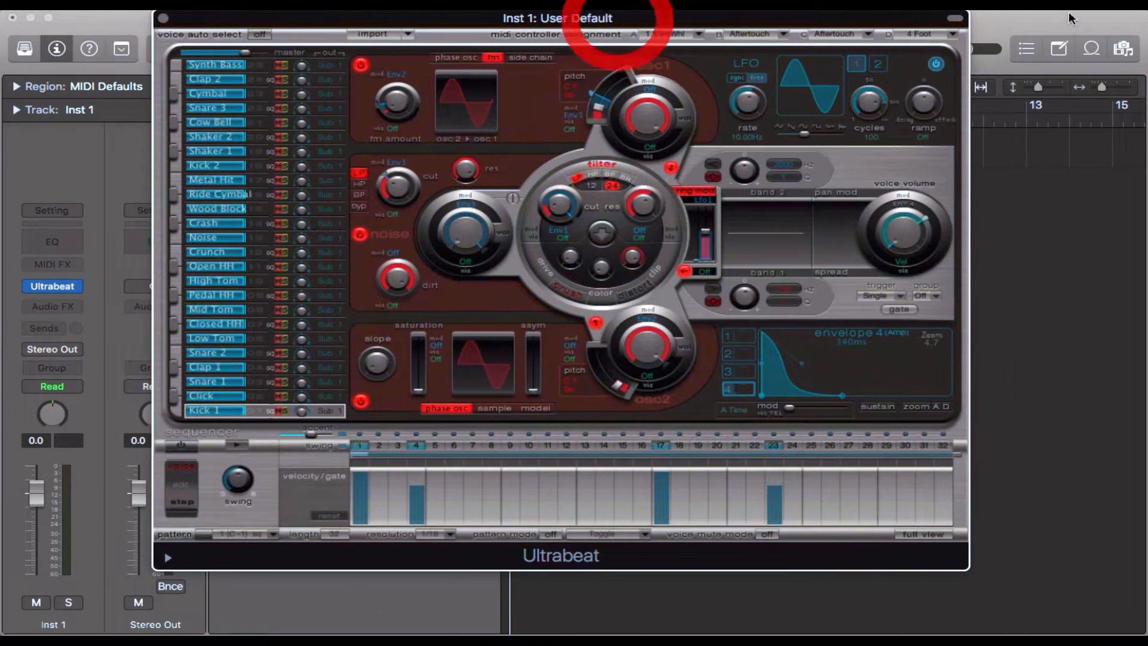
left_click(954, 19)
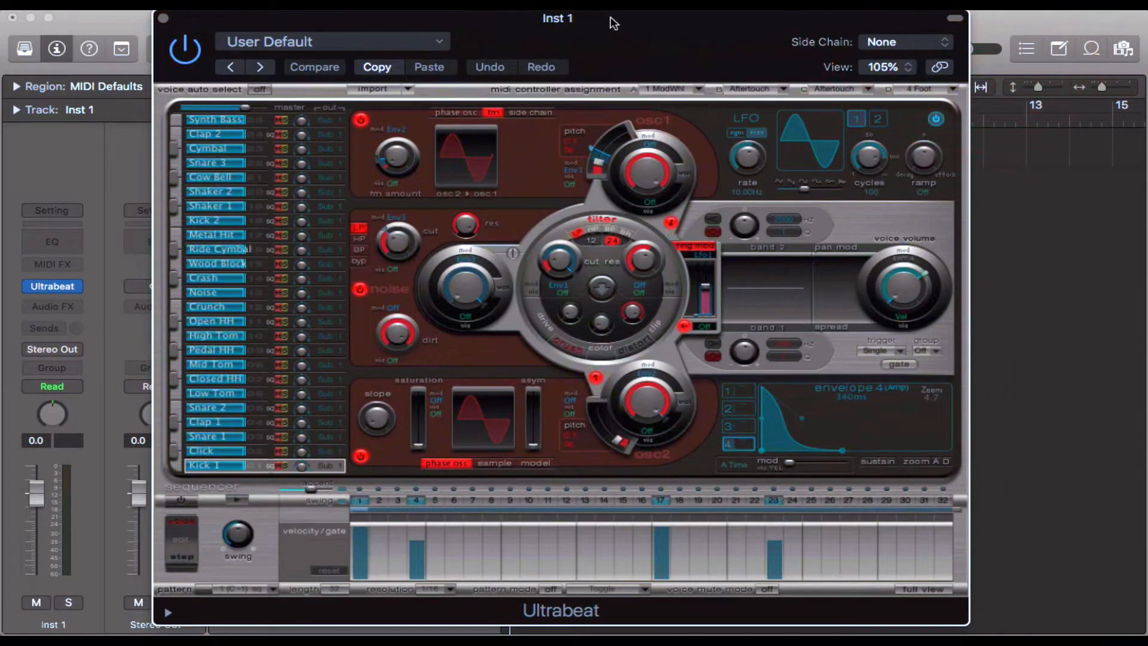
left_click_drag(610, 20, 666, 18)
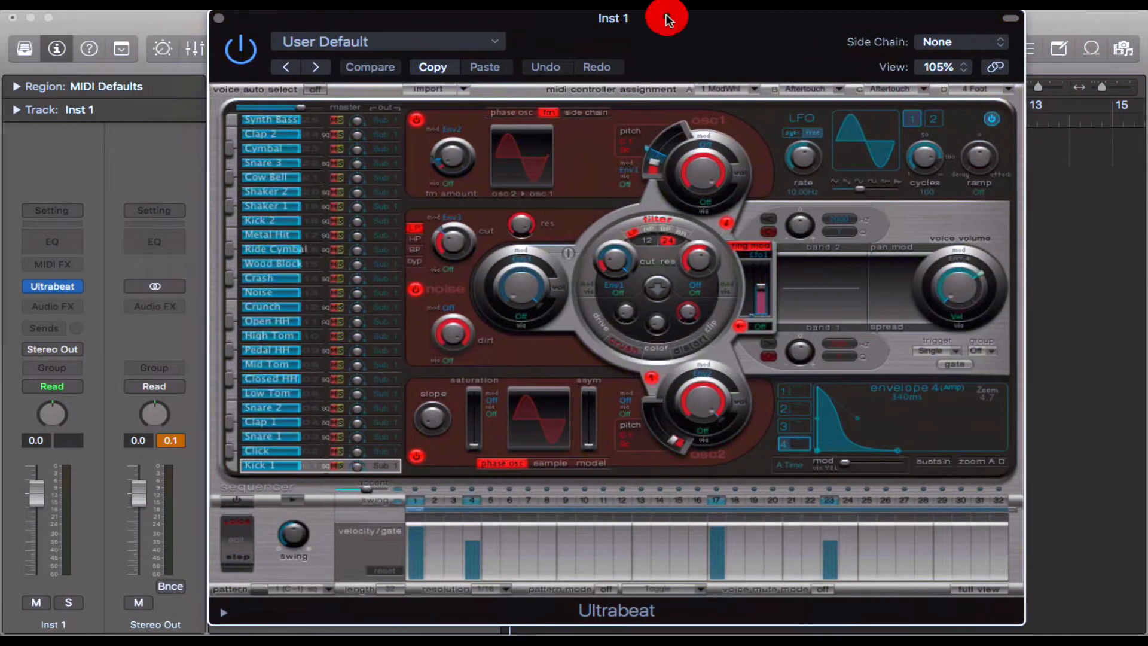
- Load the Drag & Drop Samples drum kit as the Ultrabeat setting
left_click(477, 39)
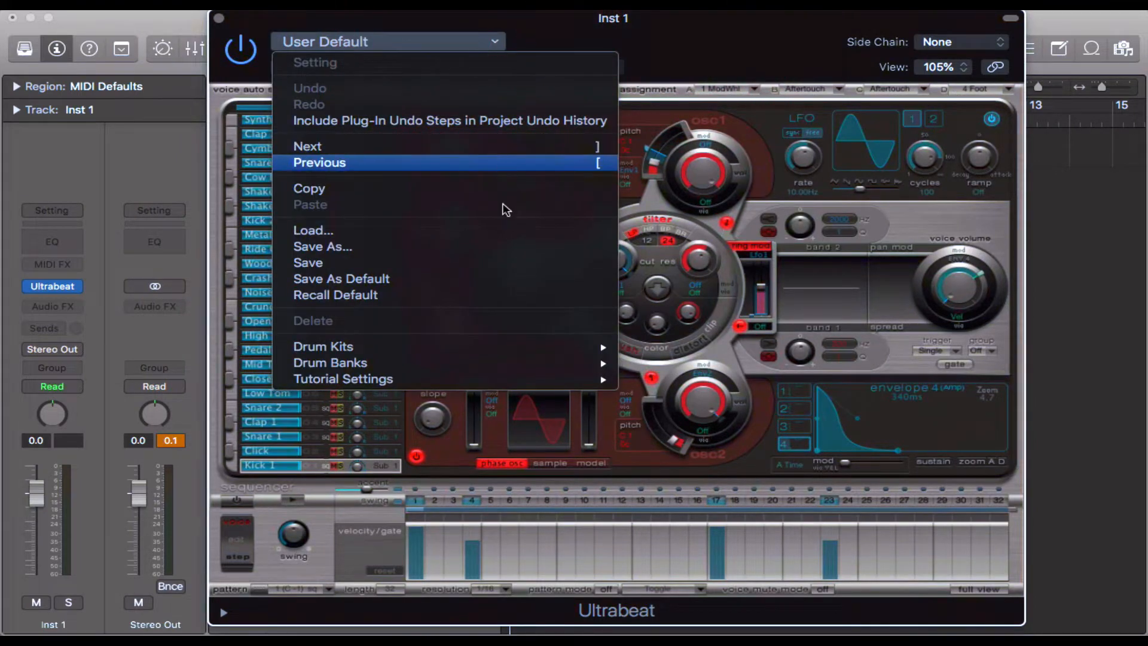
mouse_move(541, 344)
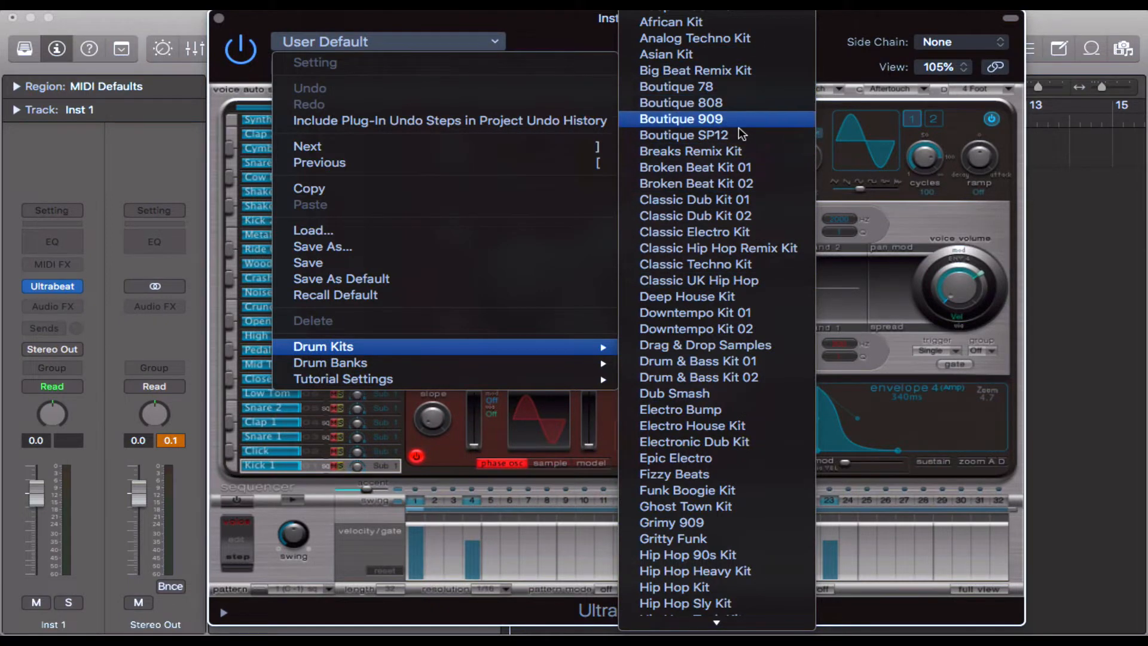
left_click(786, 345)
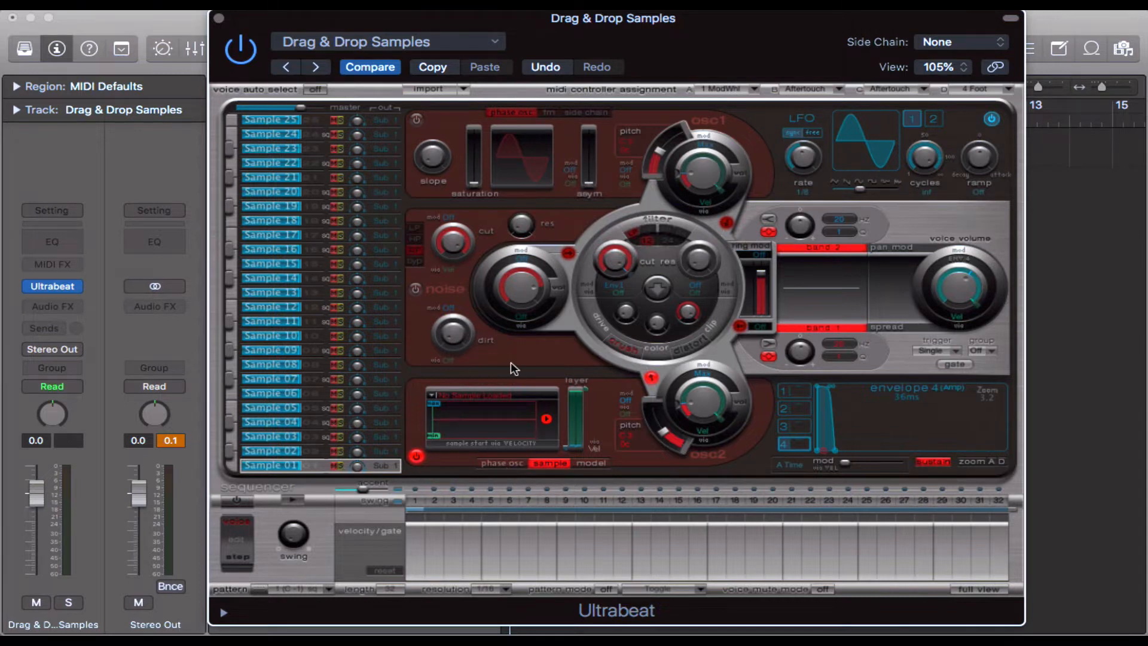
- Set oscillator 2 to sample mode and load Kick.wav from the Desktop's Kit folder into Sample 01
left_click(502, 464)
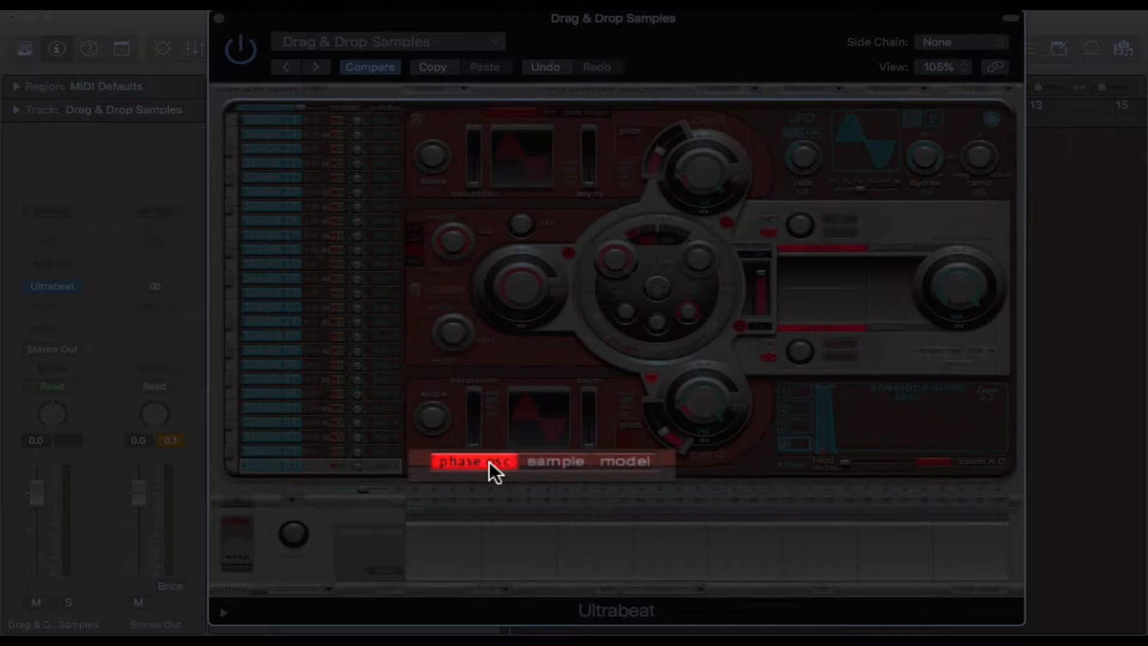
left_click(562, 467)
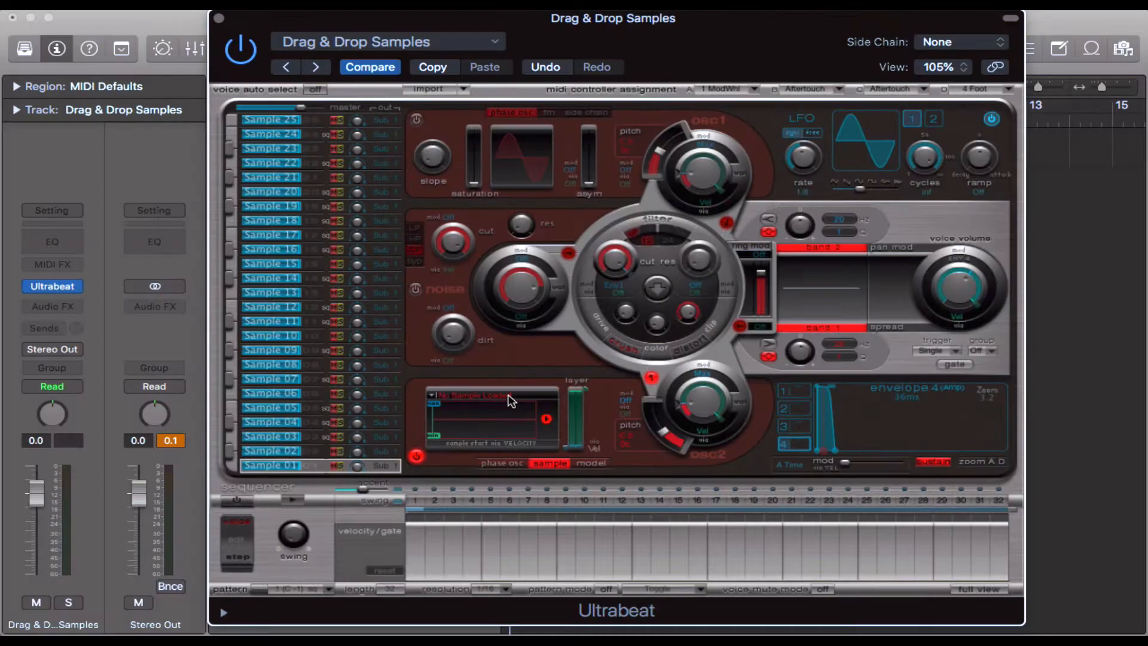
left_click(508, 398)
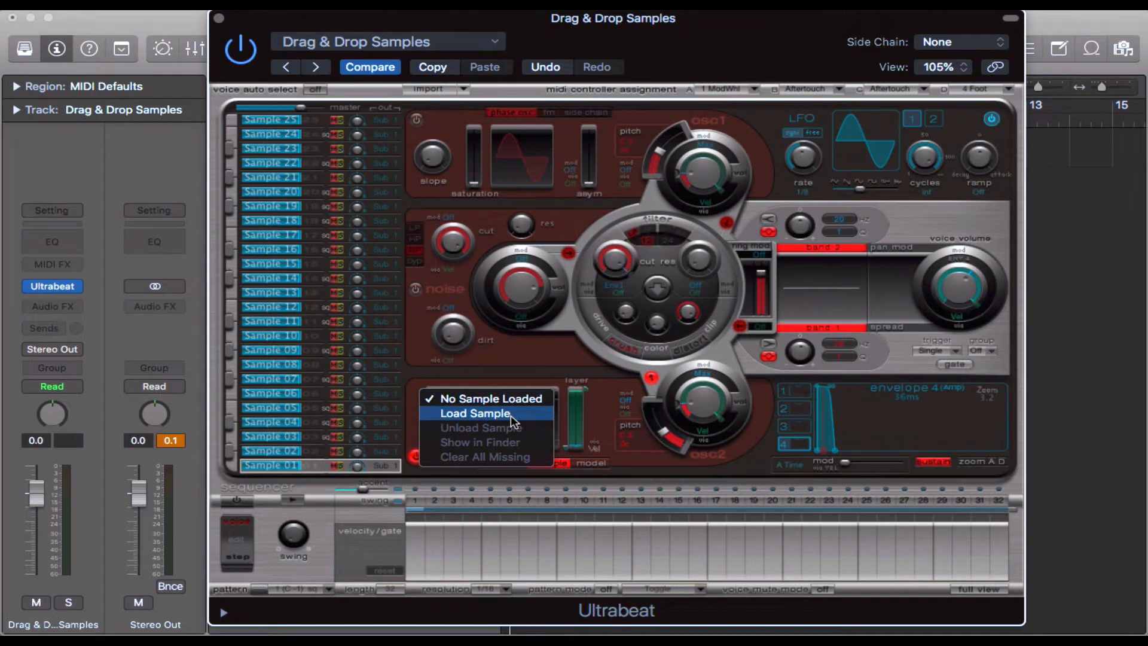
left_click(512, 417)
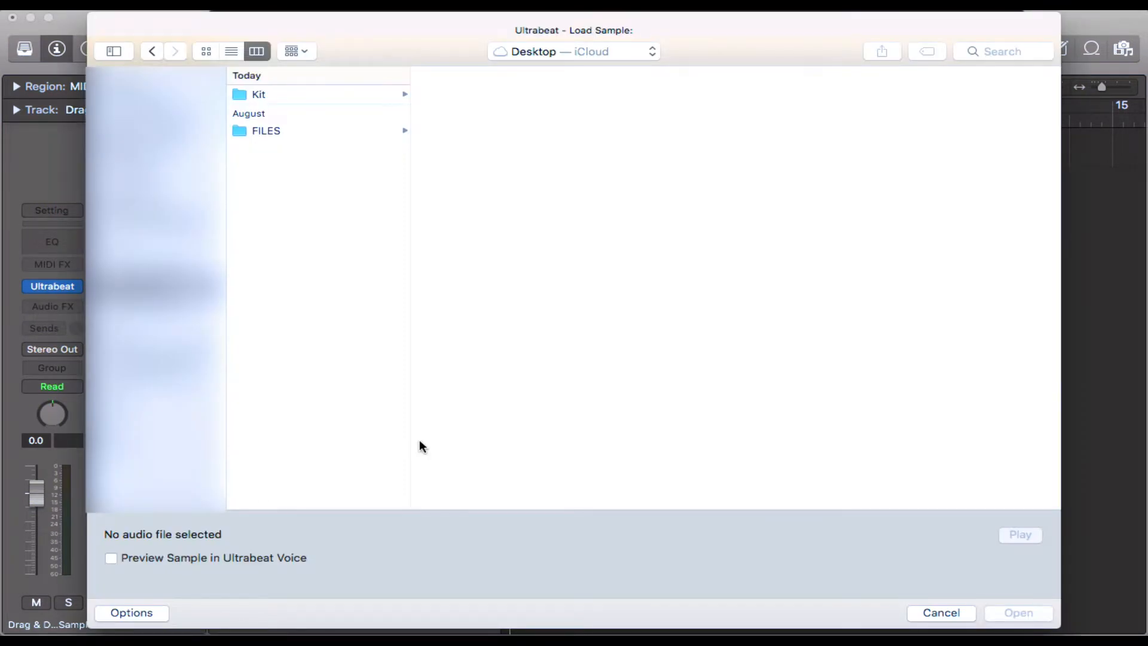
left_click(374, 94)
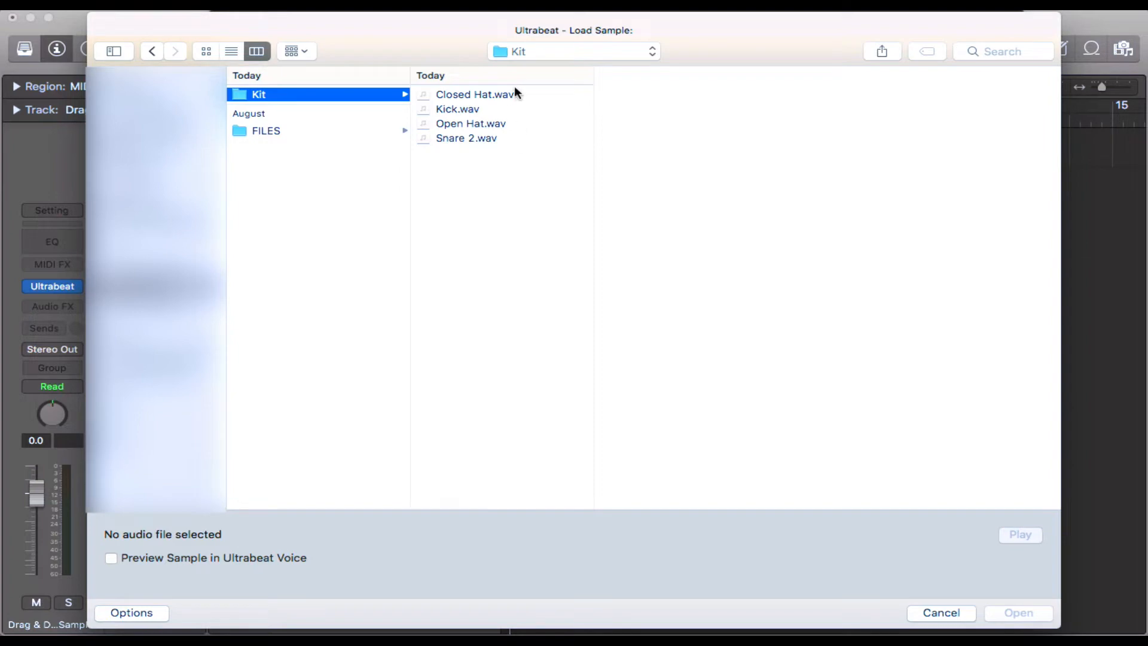
left_click(508, 108)
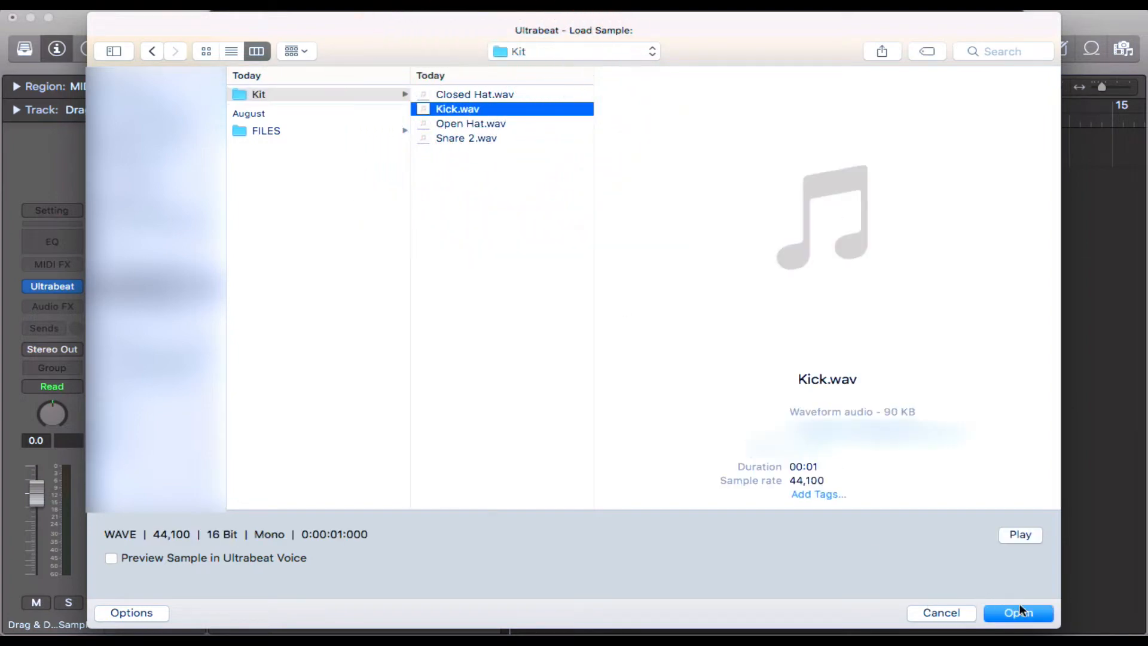
left_click(1035, 607)
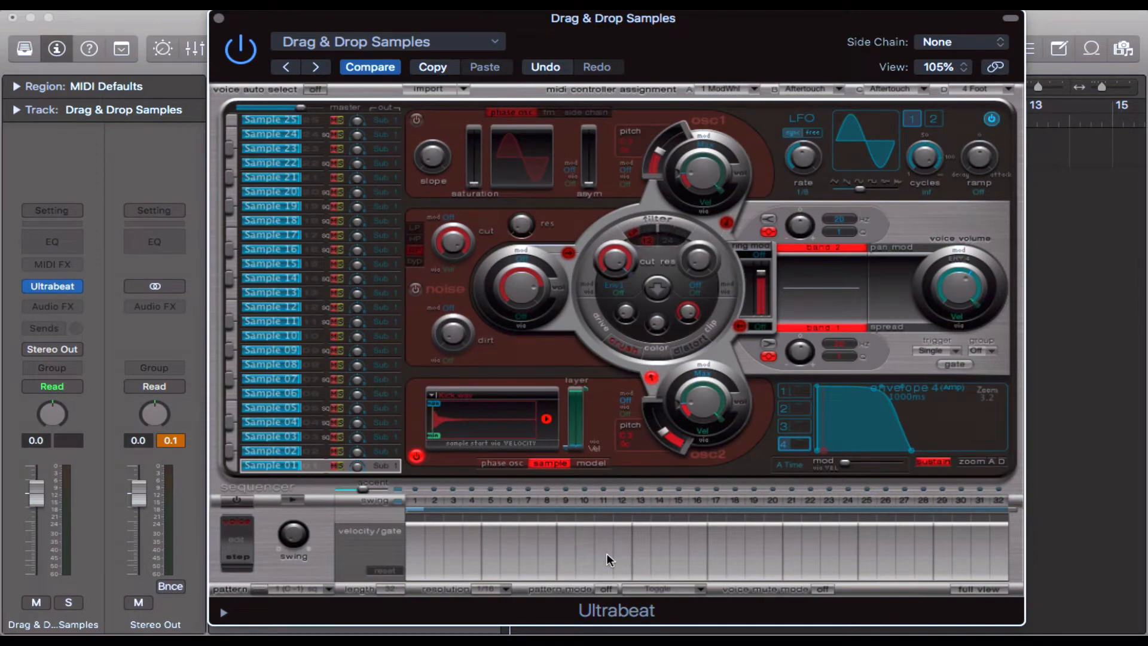
- Show the Musical Typing keyboard and audition the kick in Sample 01 with the C1 note
key("super+k")
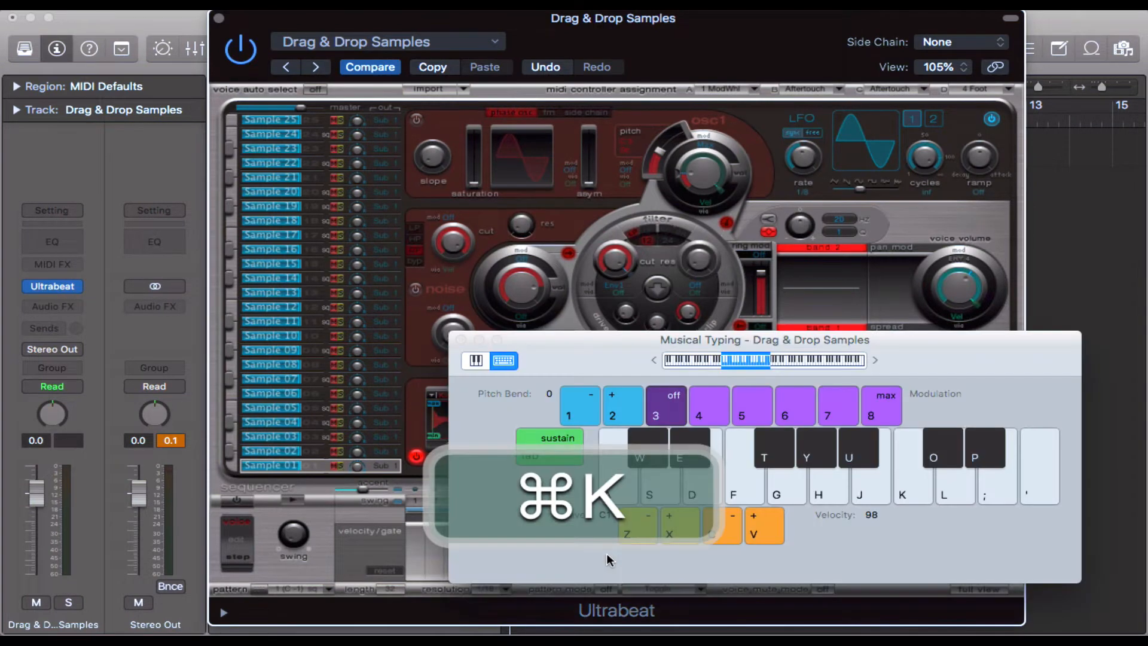
left_click_drag(923, 355, 961, 461)
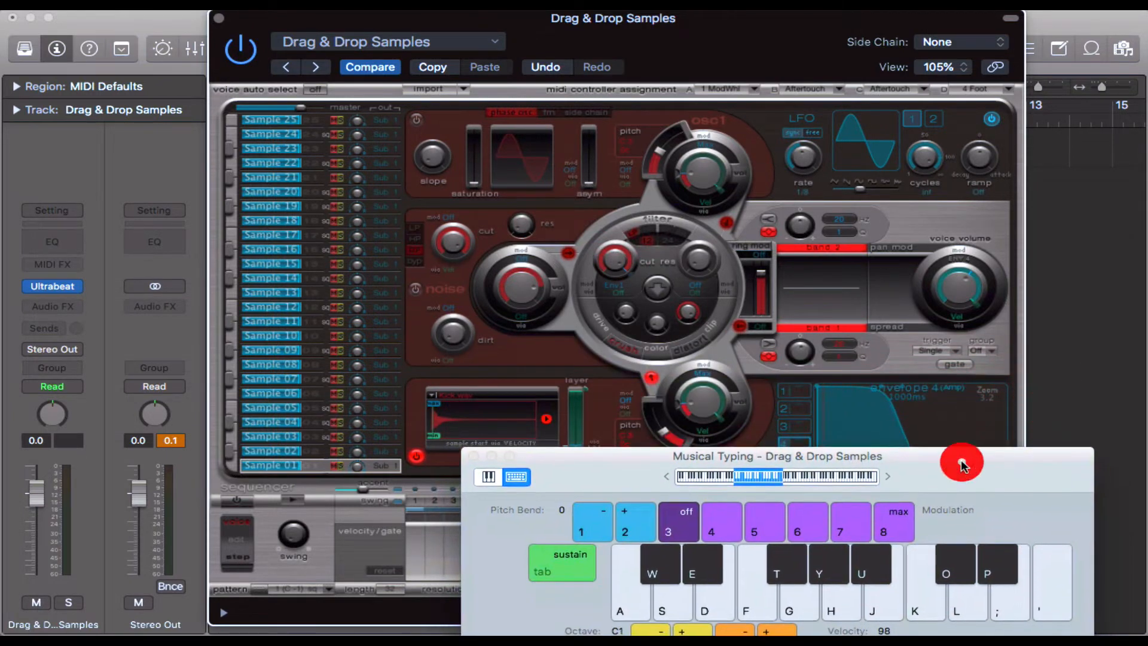
key("a")
key("a")
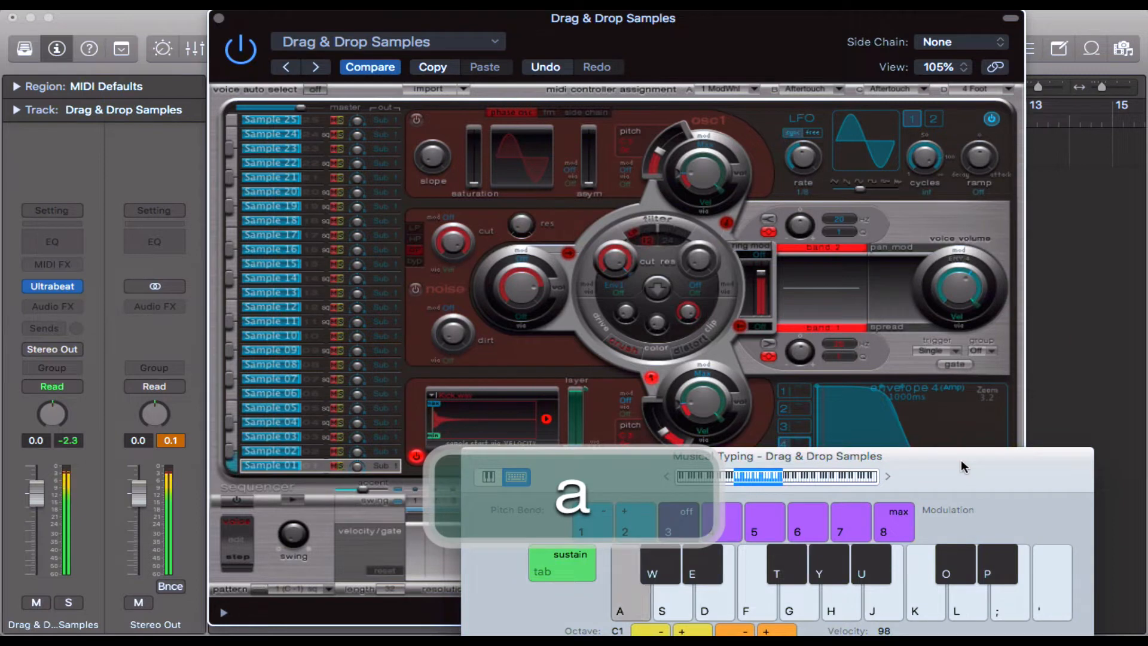
key("a")
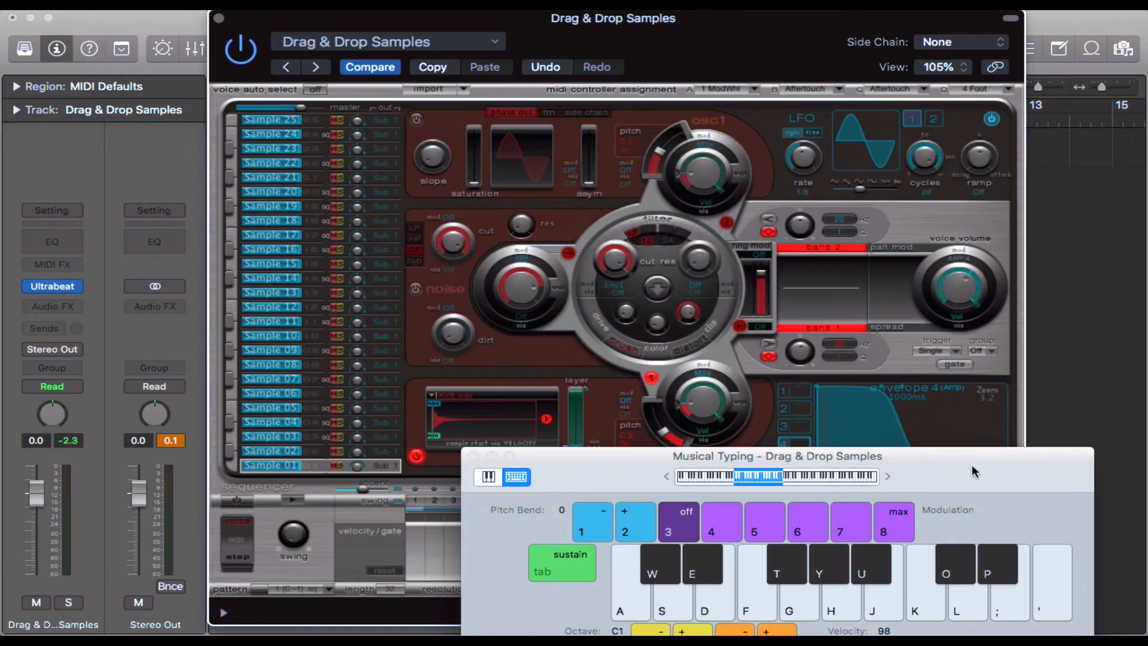
- Bring the Musical Typing keys fully into view and play the notes assigned to Sample 02 and Sample 03
left_click_drag(972, 471, 985, 406)
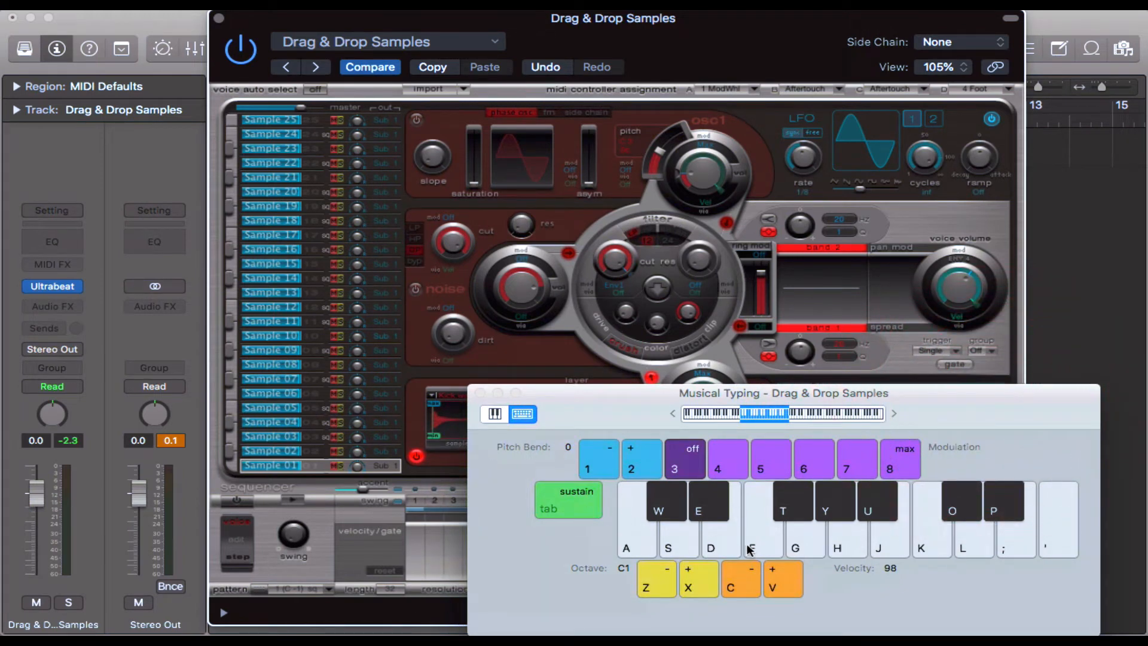
key("w")
key("s")
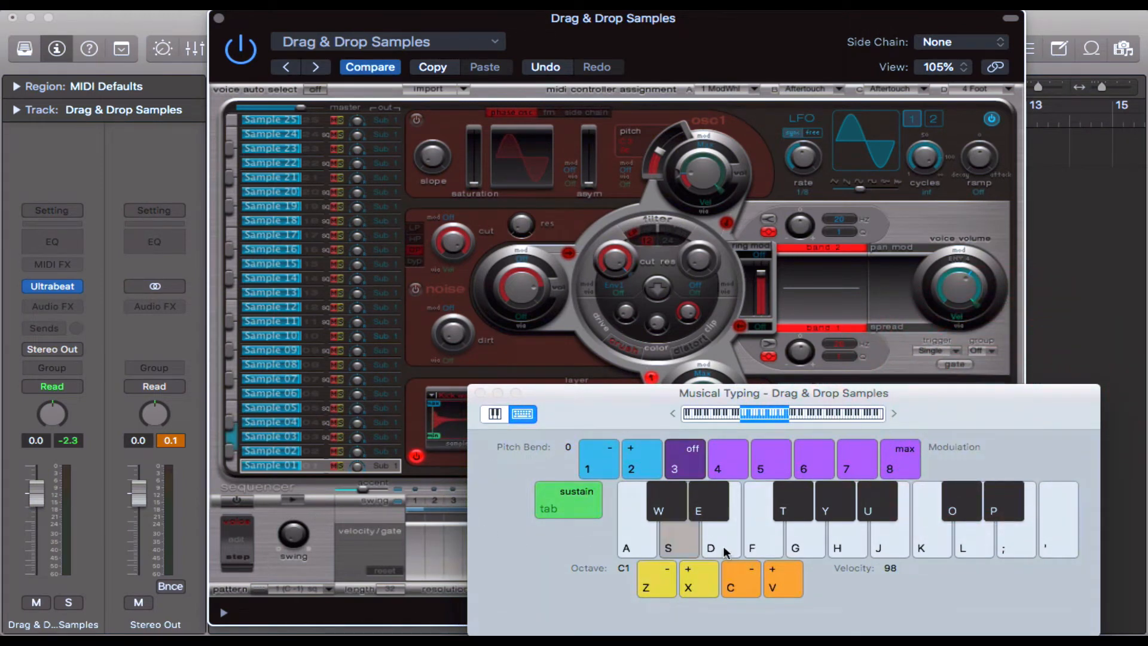
key("w")
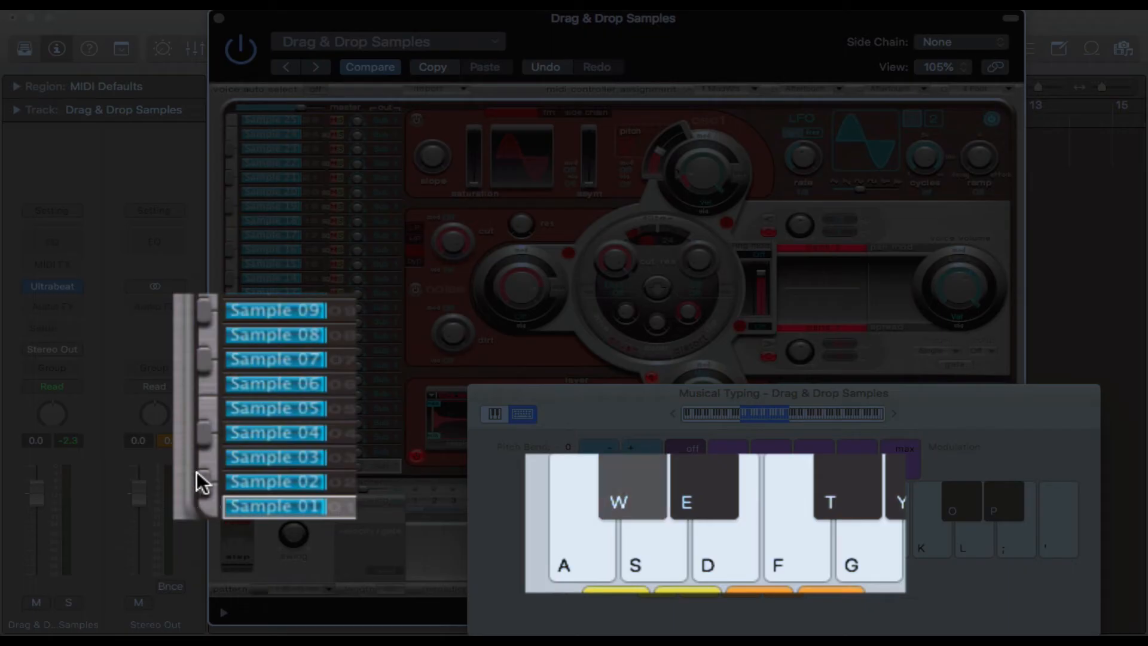
key("w")
key("w")
key("s")
key("s")
key("s")
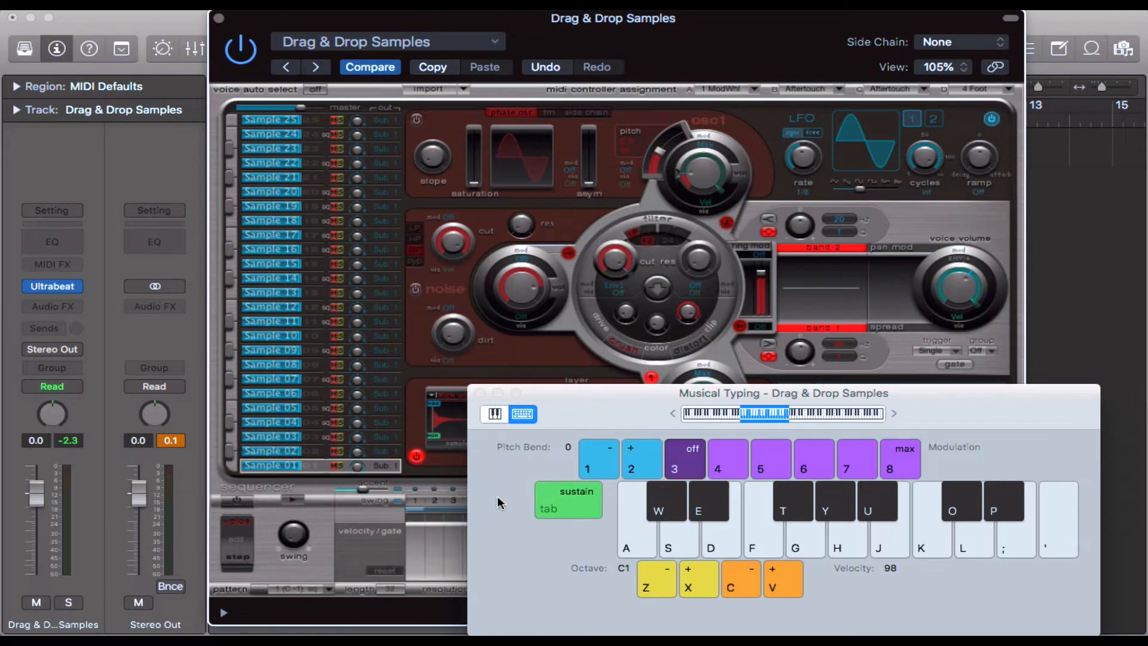
- Play the lowest note of the C1 octave repeatedly to check its mapping to Sample 01
key("a")
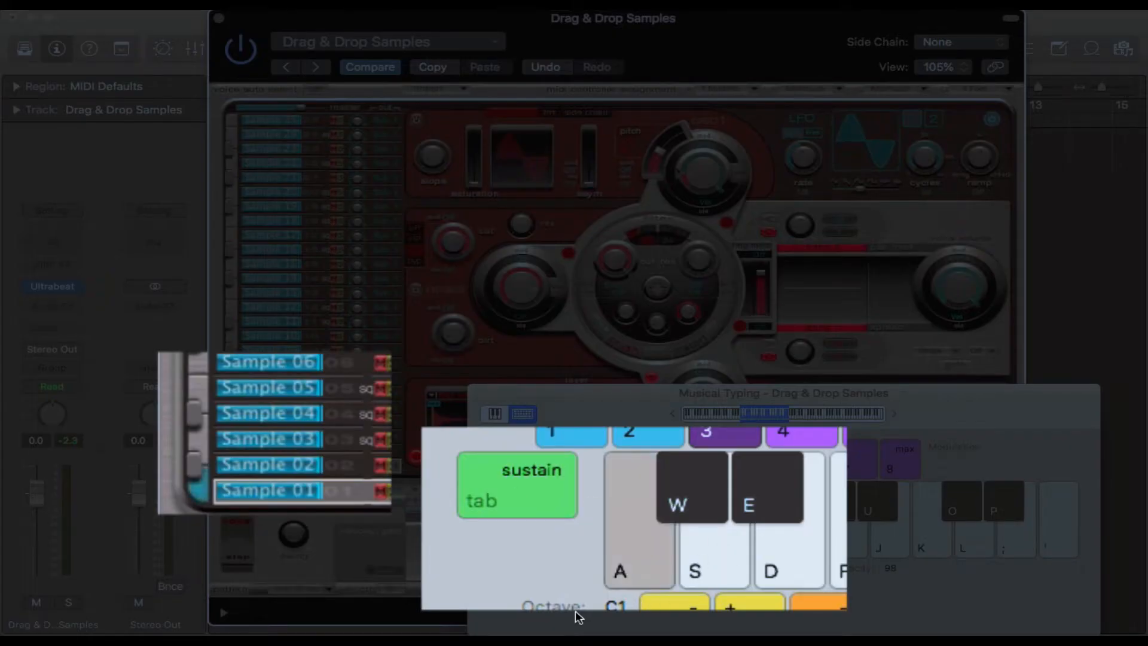
key("a")
key("a")
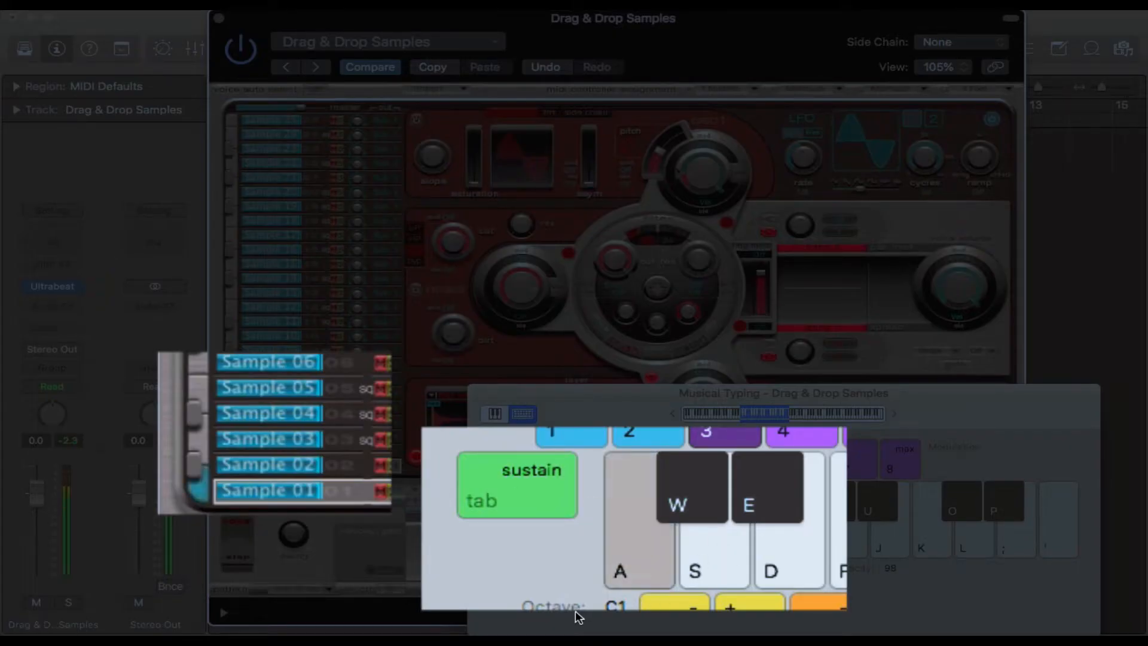
key("a")
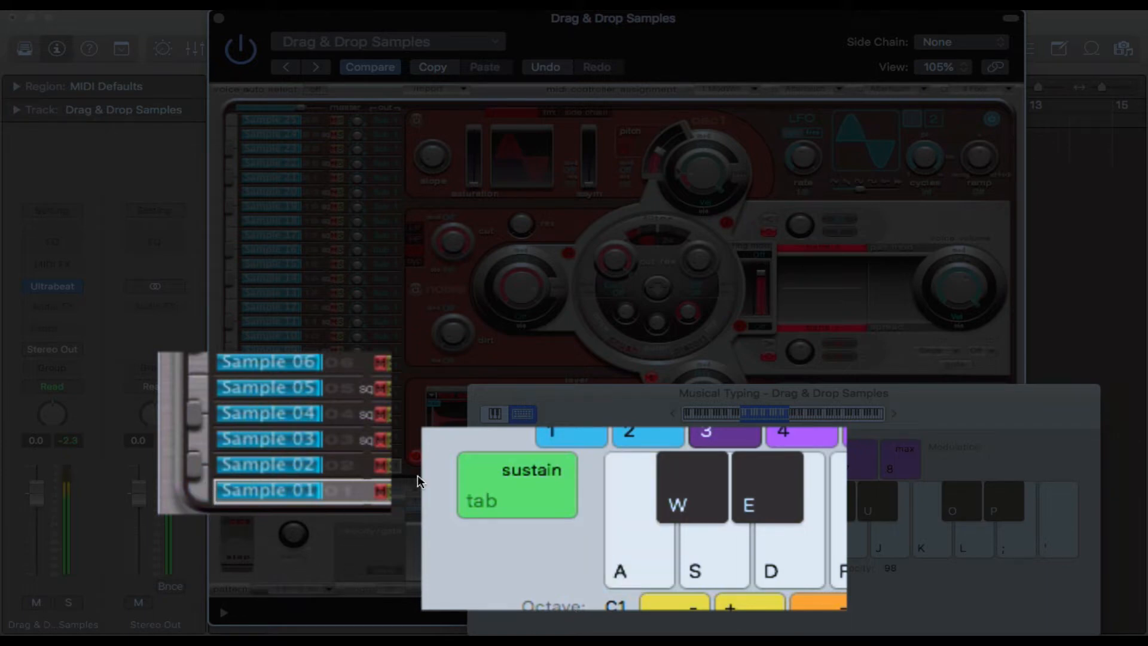
key("a")
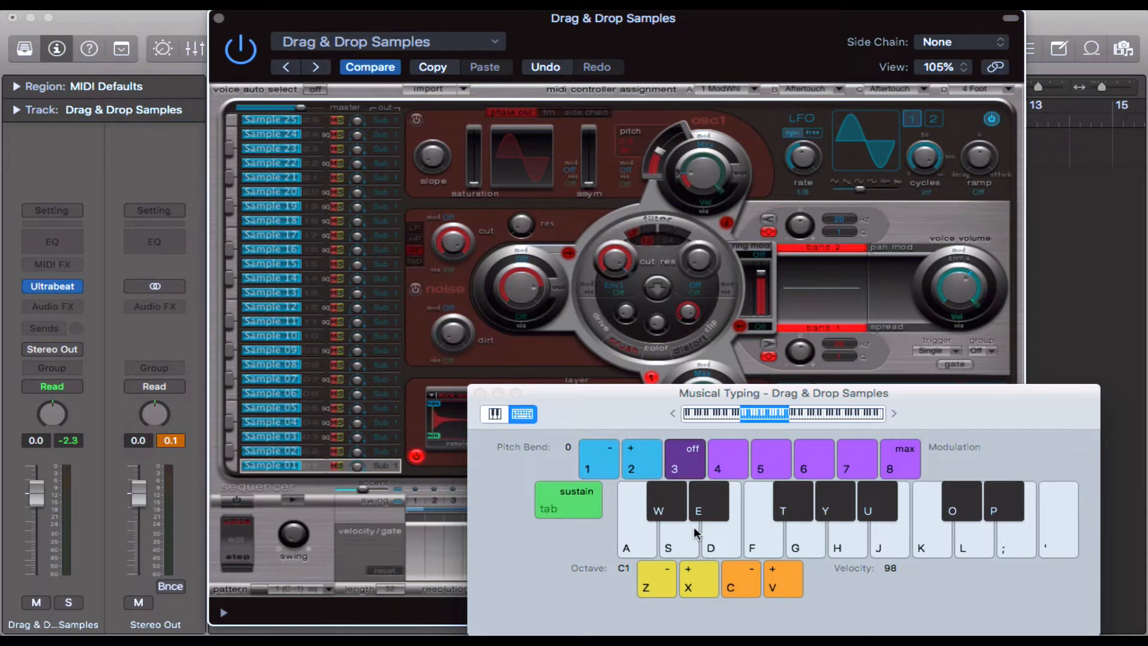
- Play the notes for Samples 01, 02, 04 and 05, and close the Musical Typing keyboard
left_click(641, 551)
key("w")
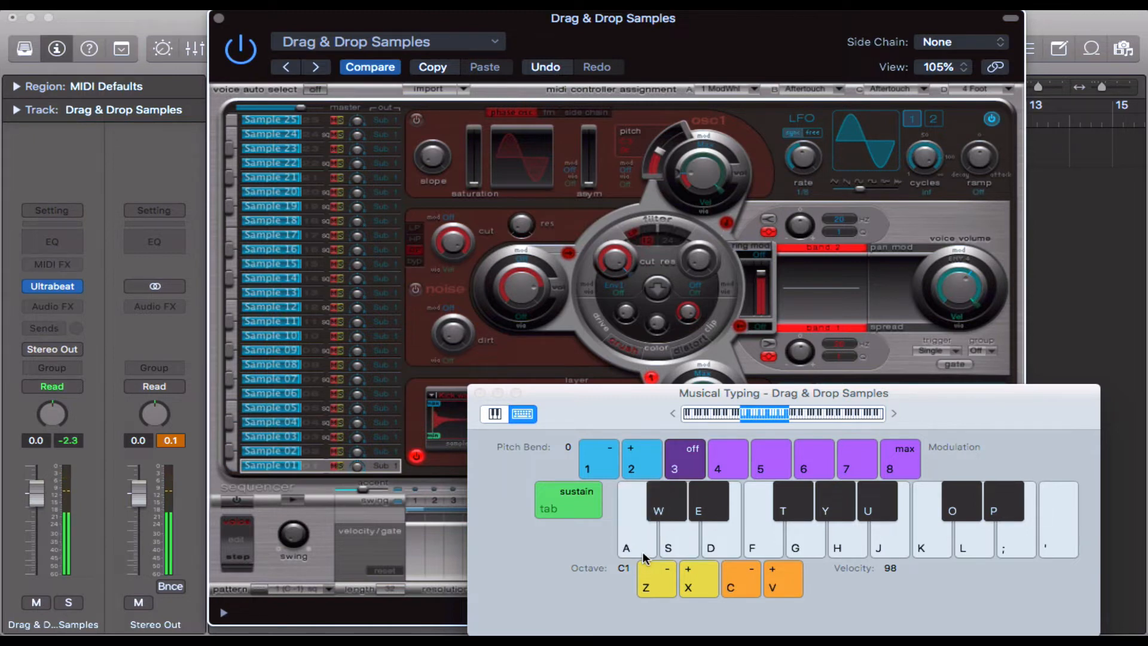
key("e")
key("d")
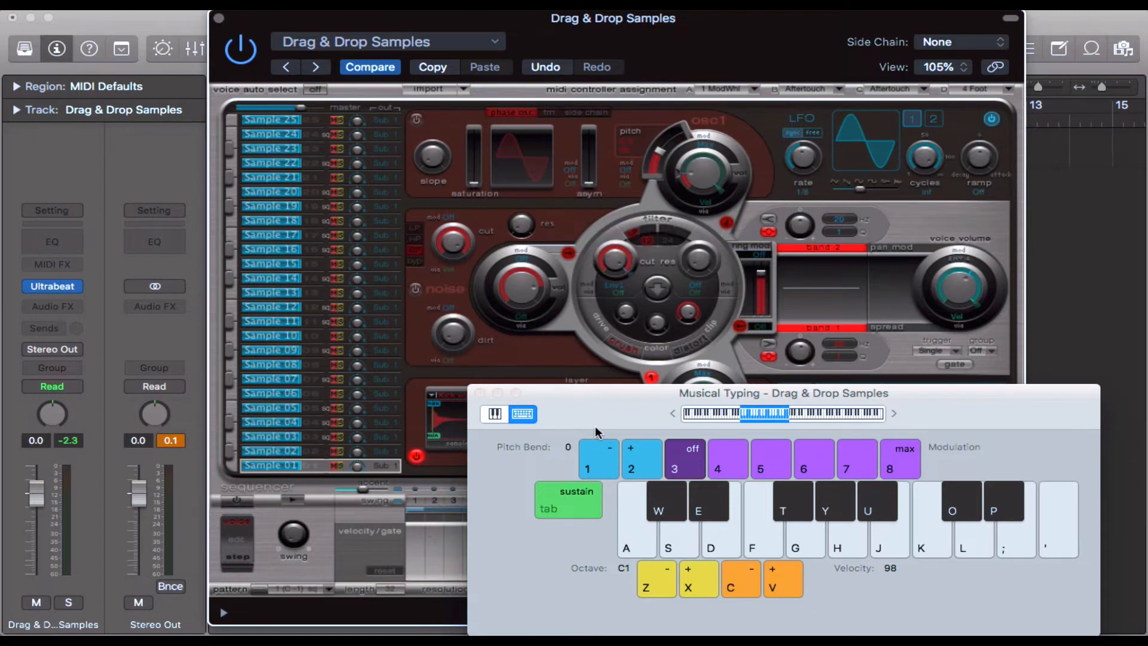
key("super+k")
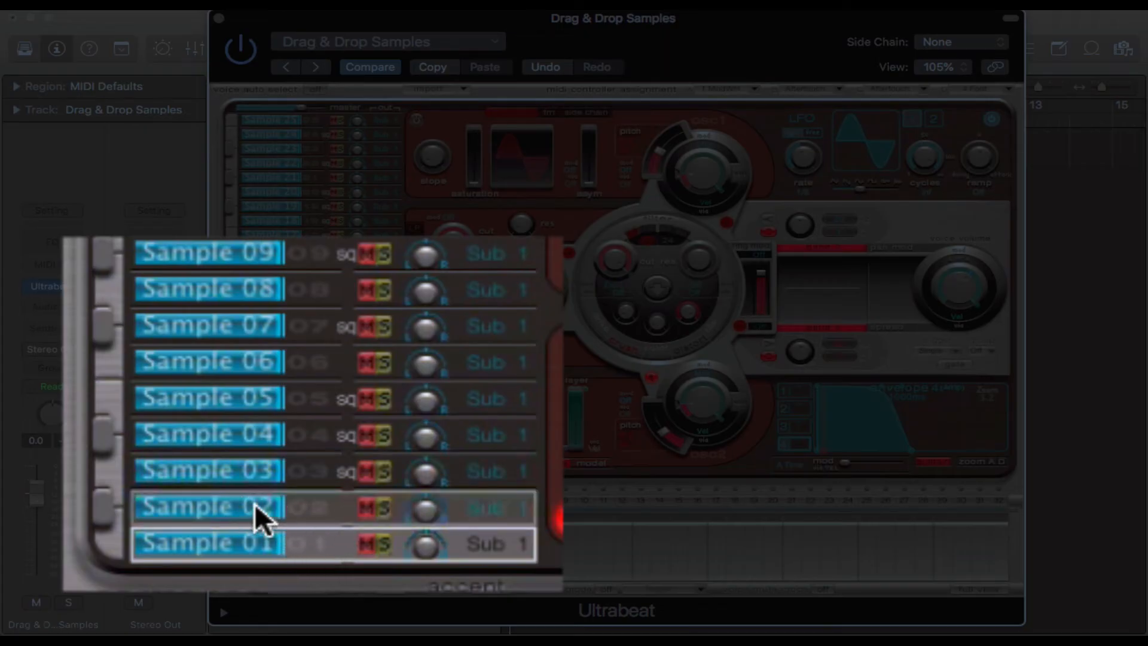
- Load Snare 2.wav from the Kit folder into the Sample 03 slot
left_click(315, 472)
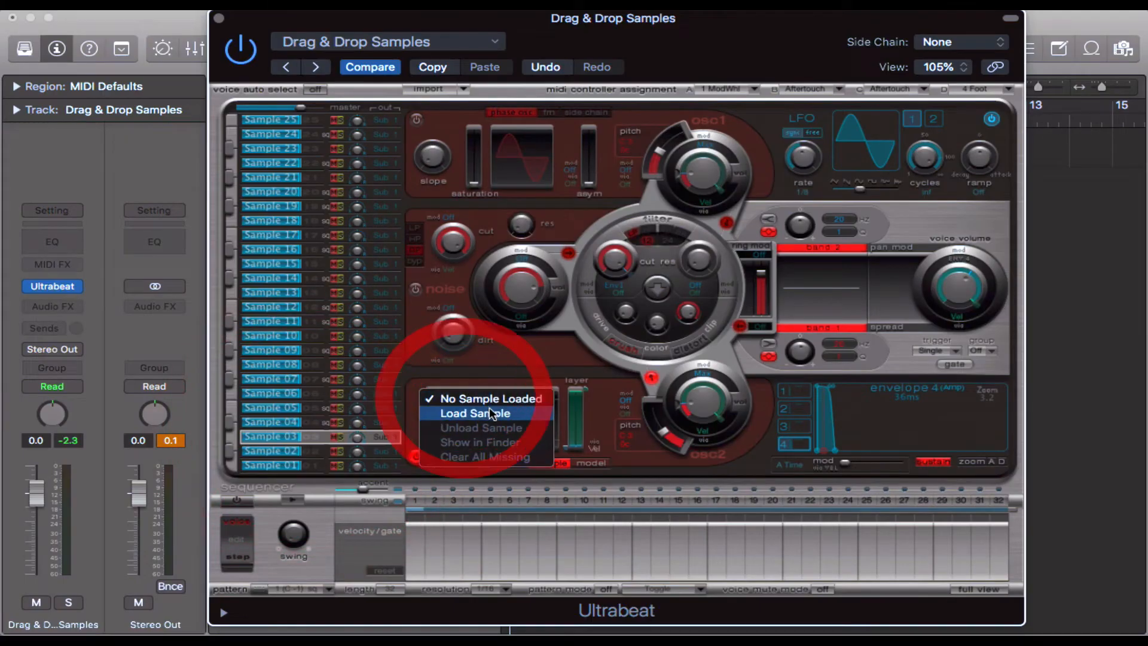
left_click(476, 413)
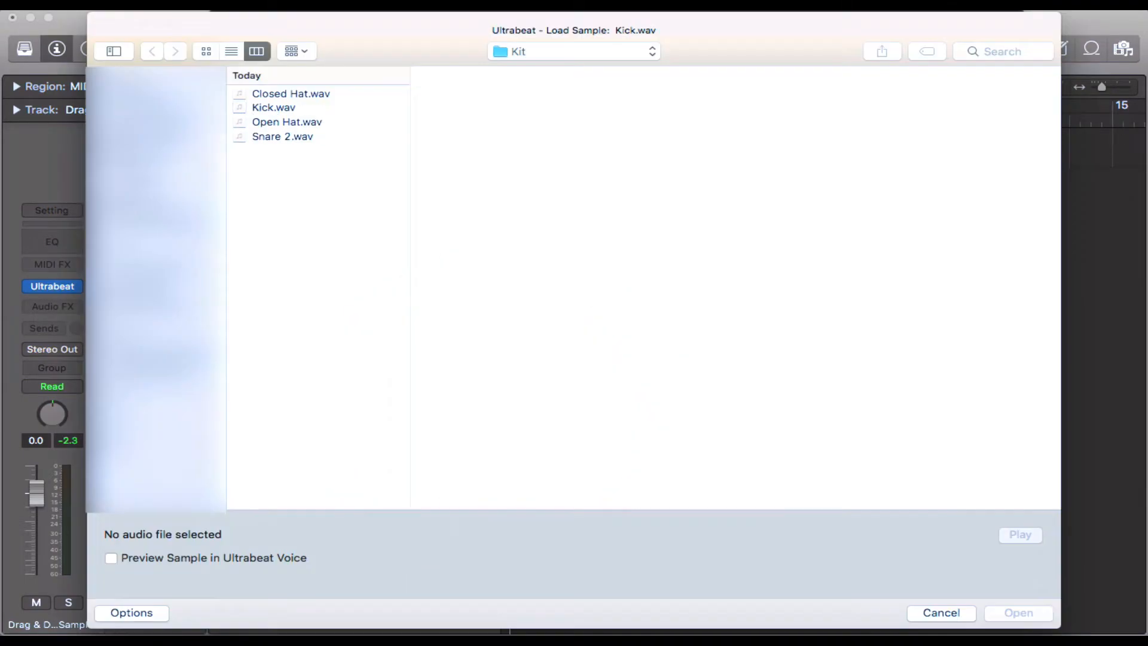
left_click(282, 136)
left_click(1018, 612)
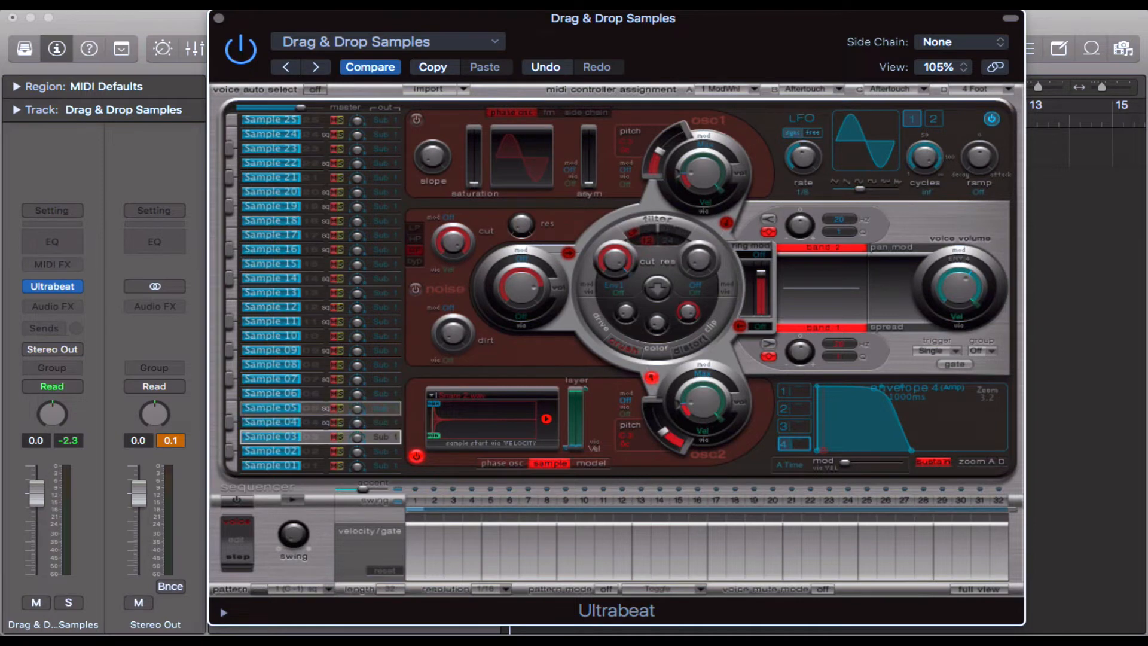
- Load Closed Hat.wav from the Kit folder into the Sample 05 slot
left_click(302, 406)
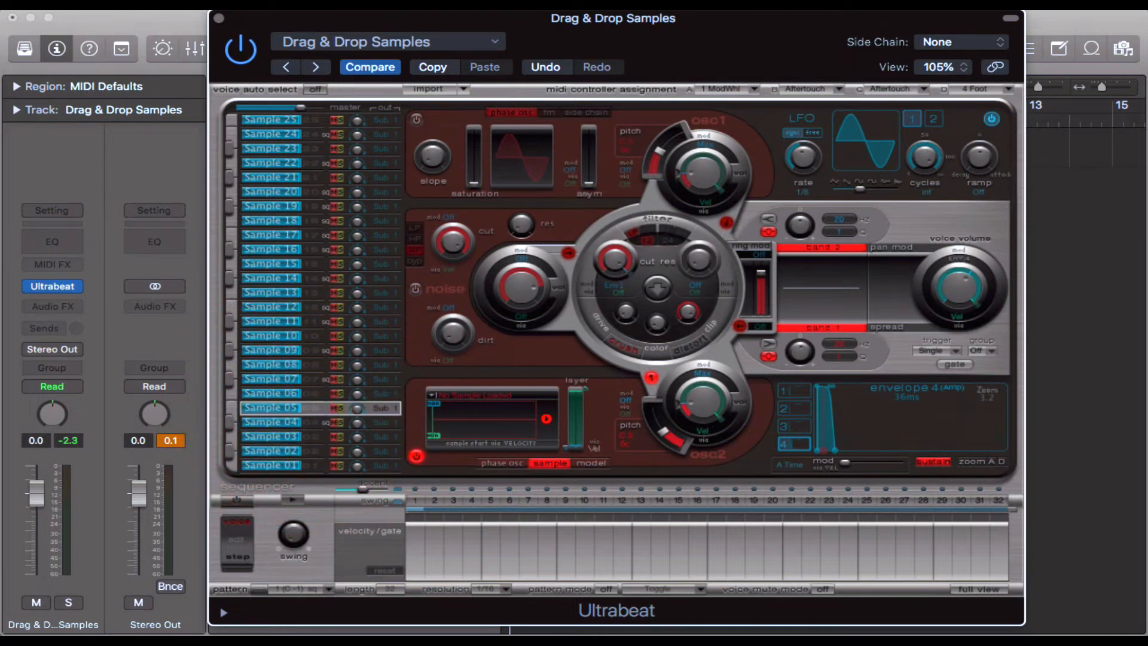
left_click(472, 396)
left_click(484, 412)
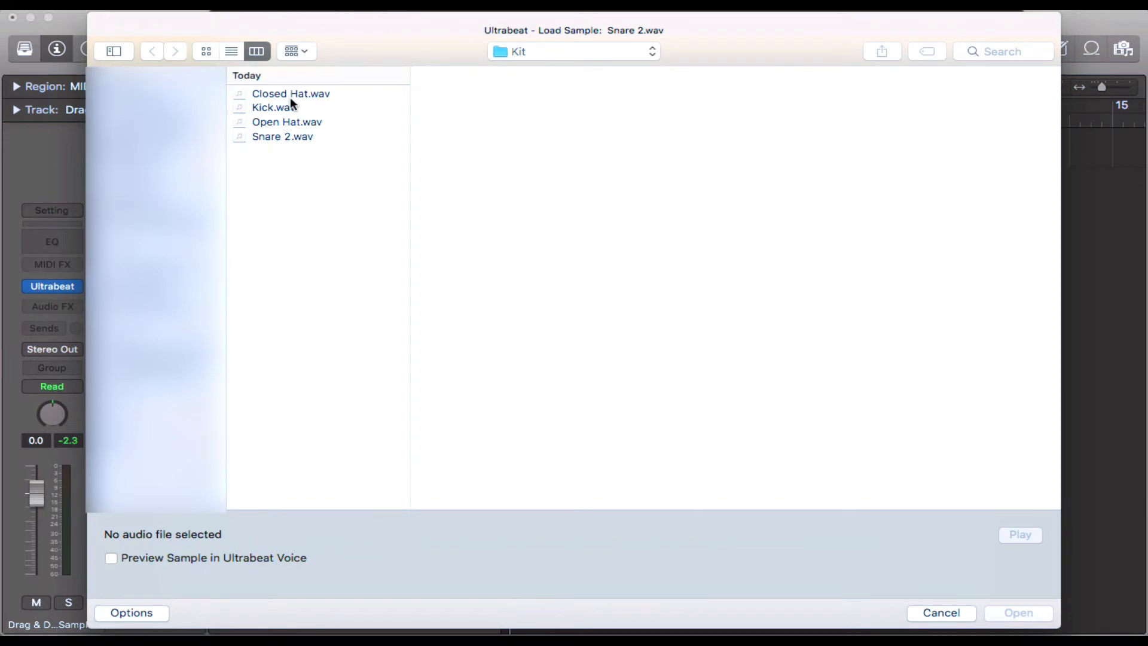
left_click(292, 94)
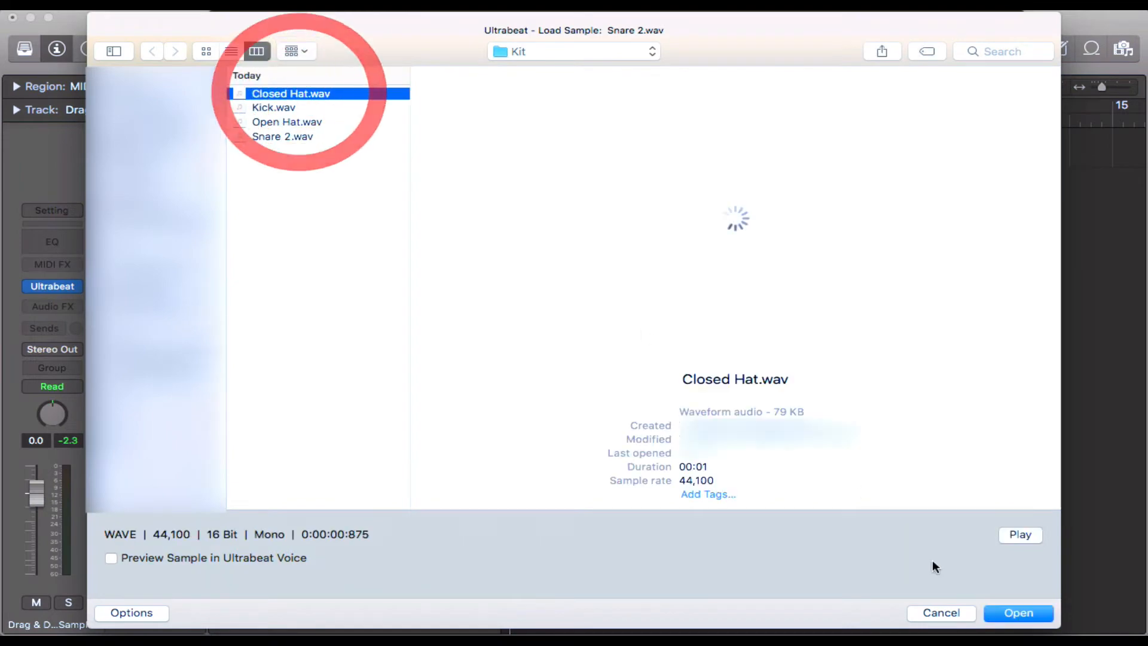
left_click(1018, 612)
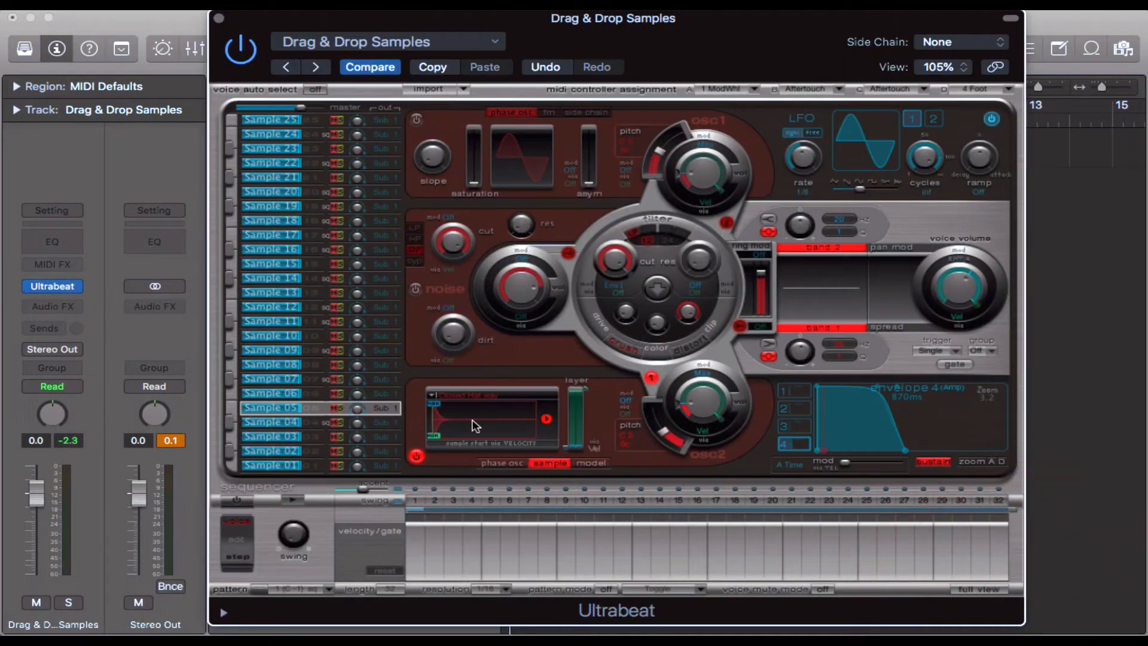
- Collapse the Ultrabeat header controls and shift the plug-in and project windows to expose the Kit folder on the desktop
left_click(1010, 19)
left_click_drag(989, 24, 762, 24)
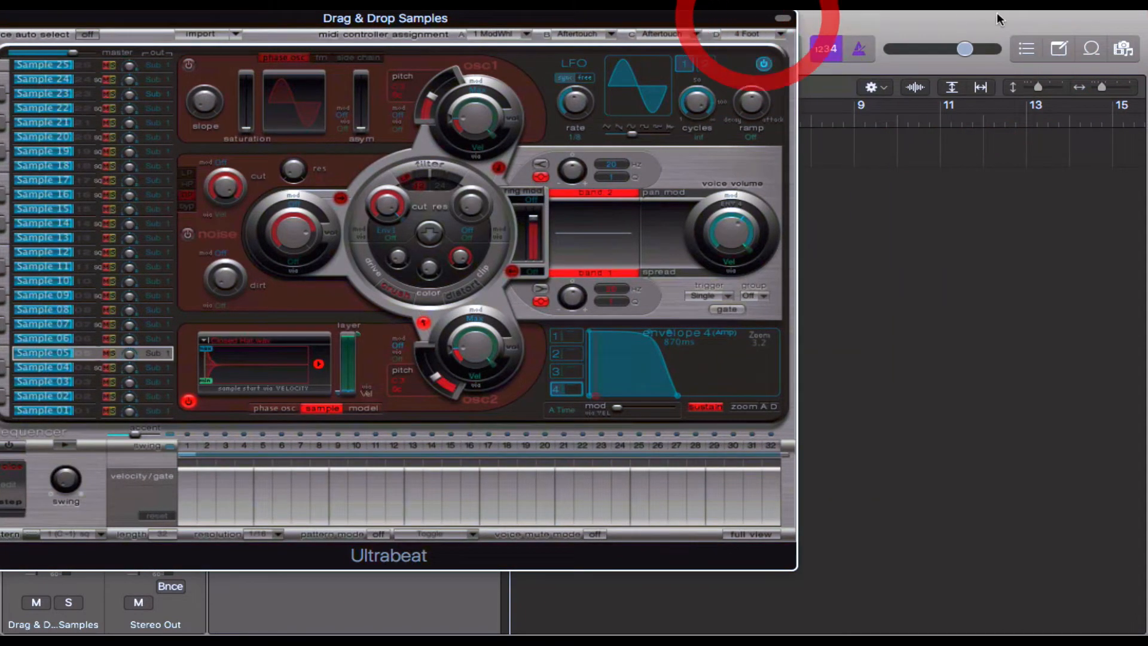
left_click_drag(1136, 23, 1015, 21)
left_click_drag(693, 23, 775, 21)
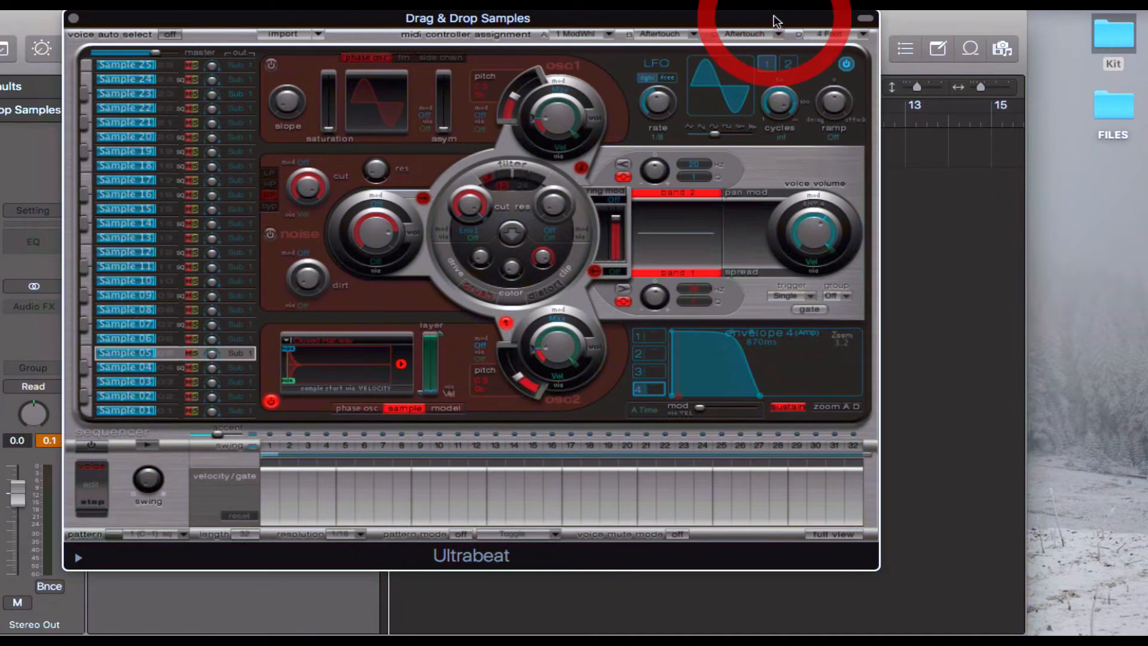
- Load Open Hat.wav from the desktop Kit folder into the Sample 06 slot
left_click(167, 340)
left_click(791, 256)
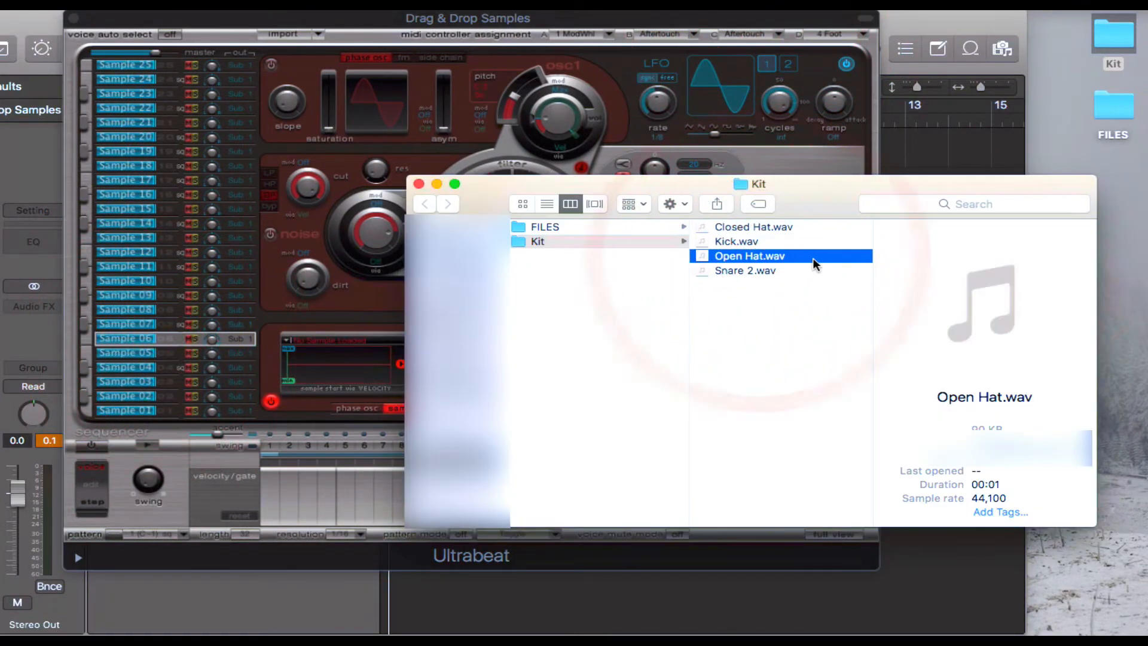
left_click_drag(812, 257, 381, 361)
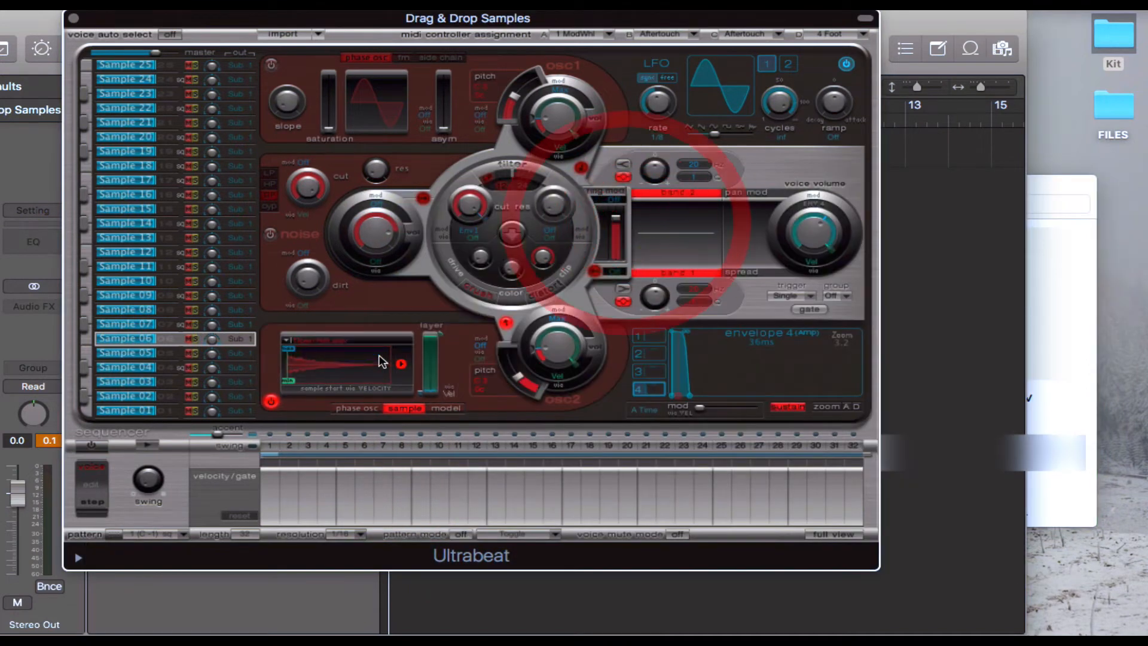
- Restore the project window to full size, show Ultrabeat's header controls, and move the plug-in clear of the channel strips
double_click(995, 29)
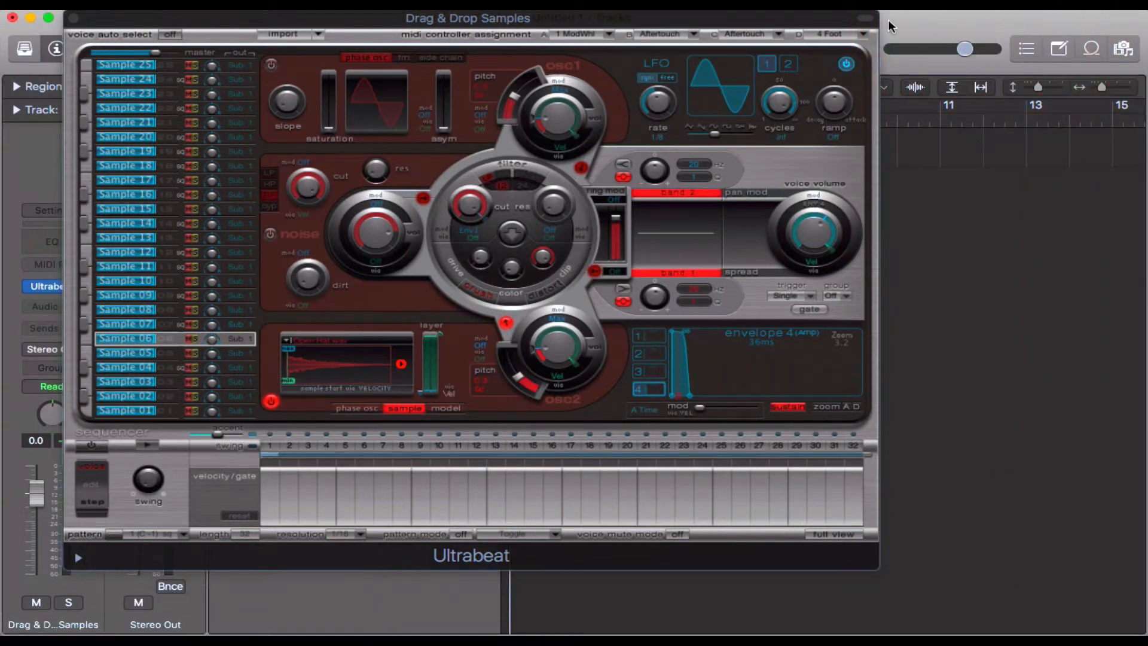
left_click(865, 18)
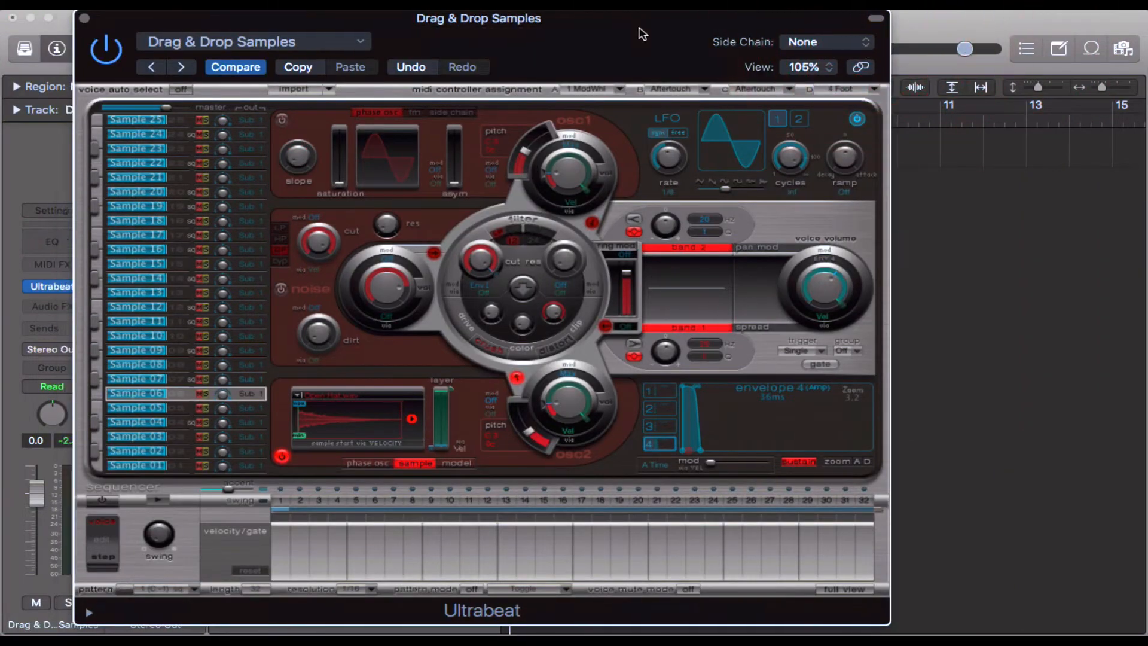
left_click_drag(641, 34, 777, 35)
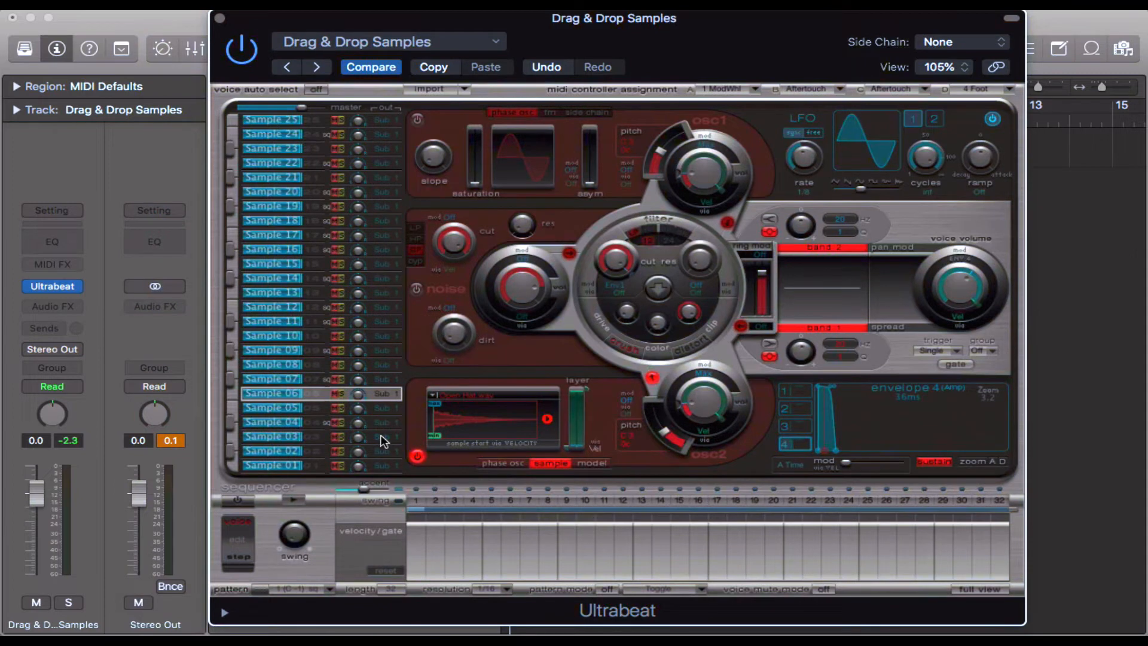
- Check the sounds in Samples 03 to 05 and lower the Drag & Drop Samples channel fader to -1.3
left_click(318, 434)
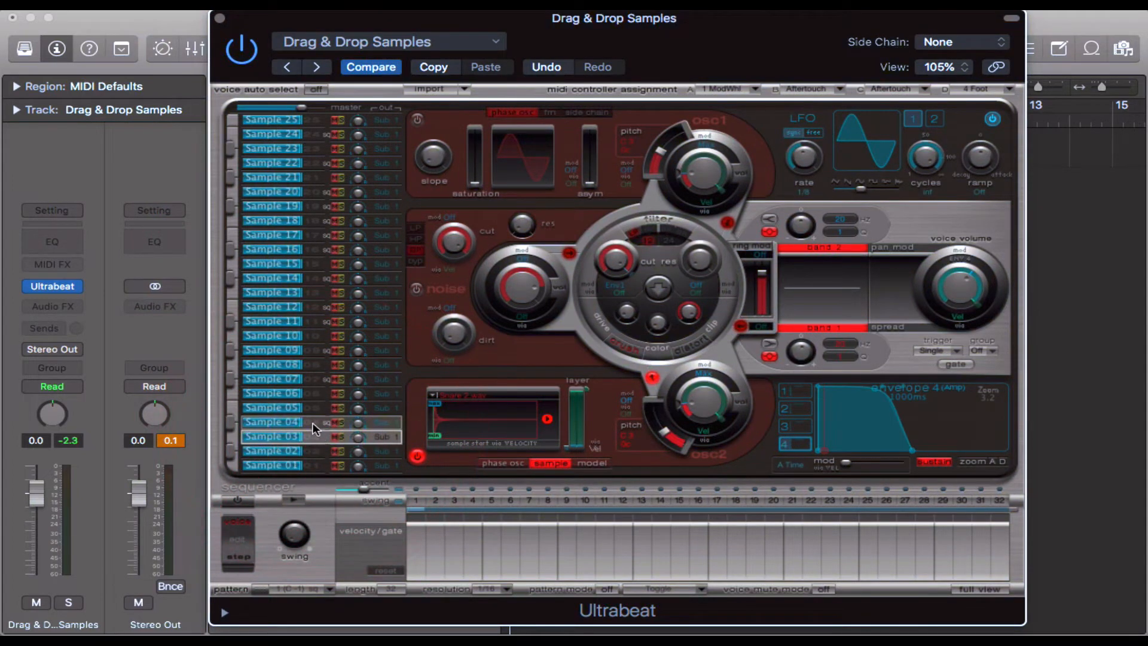
left_click(312, 422)
left_click(311, 408)
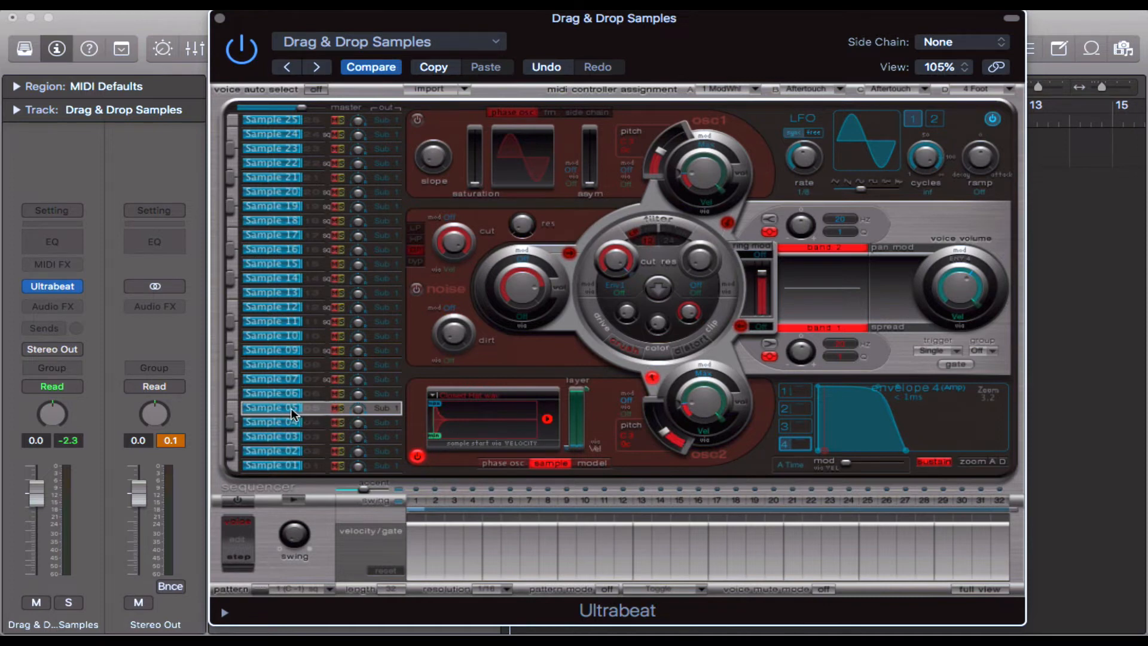
left_click(47, 494)
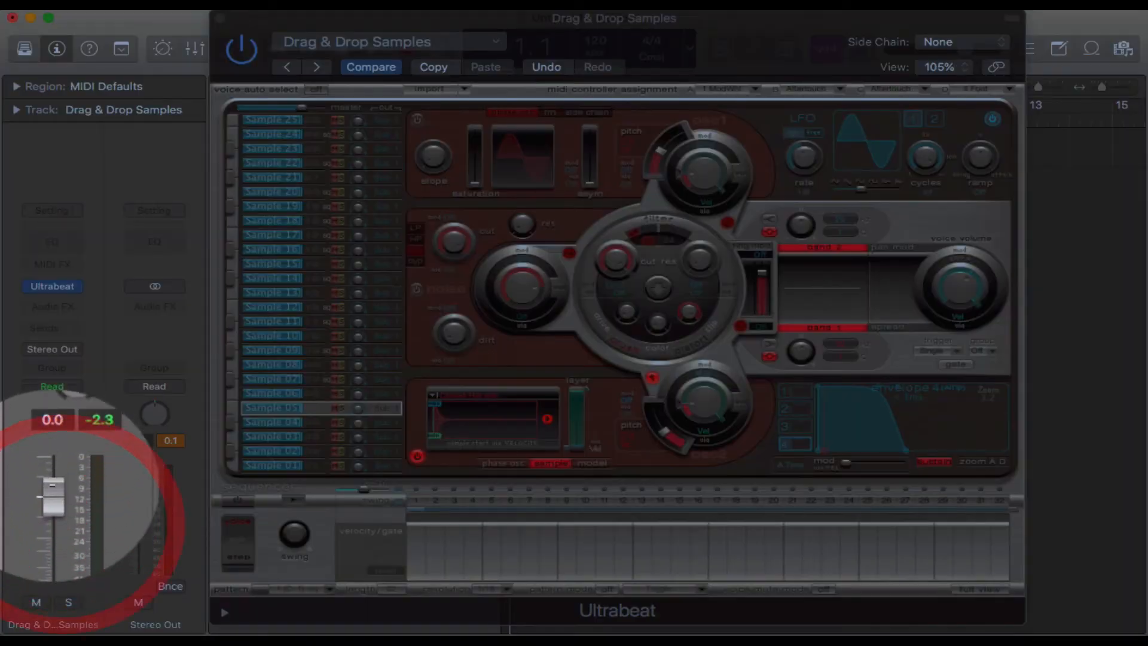
left_click_drag(43, 483, 43, 489)
- Lower the individual volume of Sample 05 in the drum sound list
left_click(300, 407)
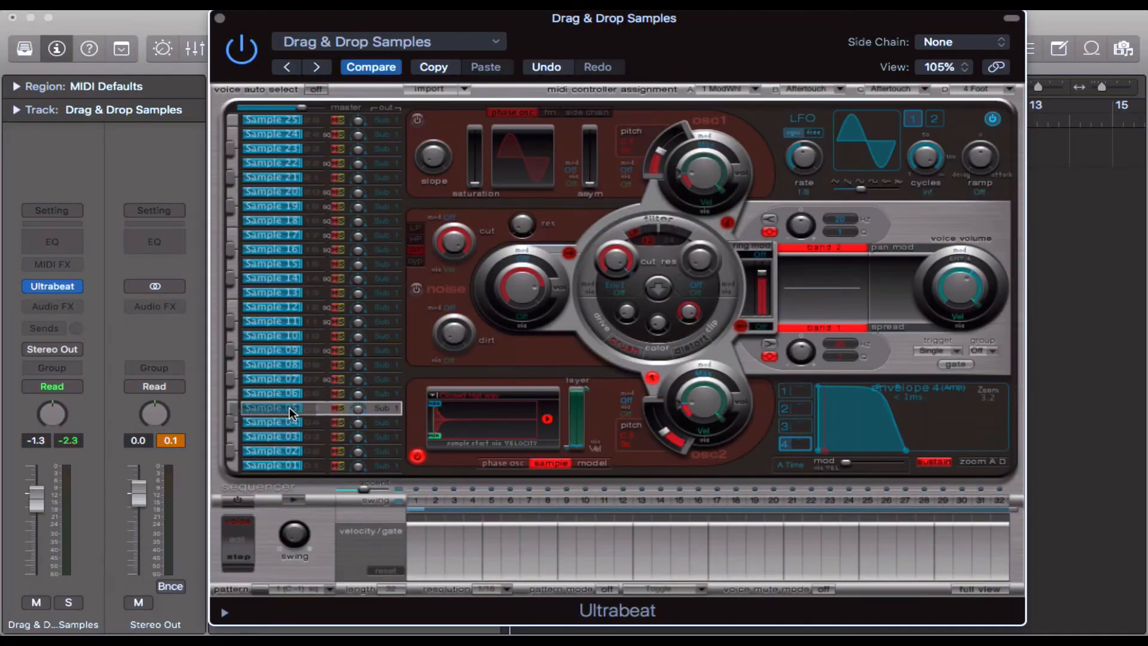
left_click(296, 407)
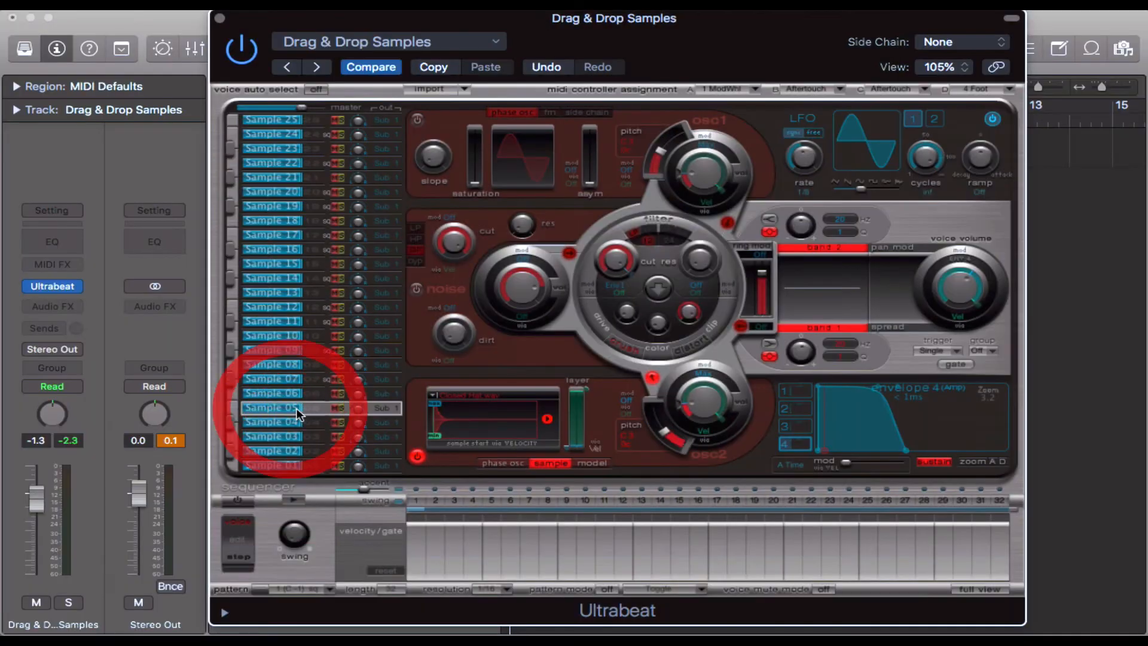
left_click(281, 409)
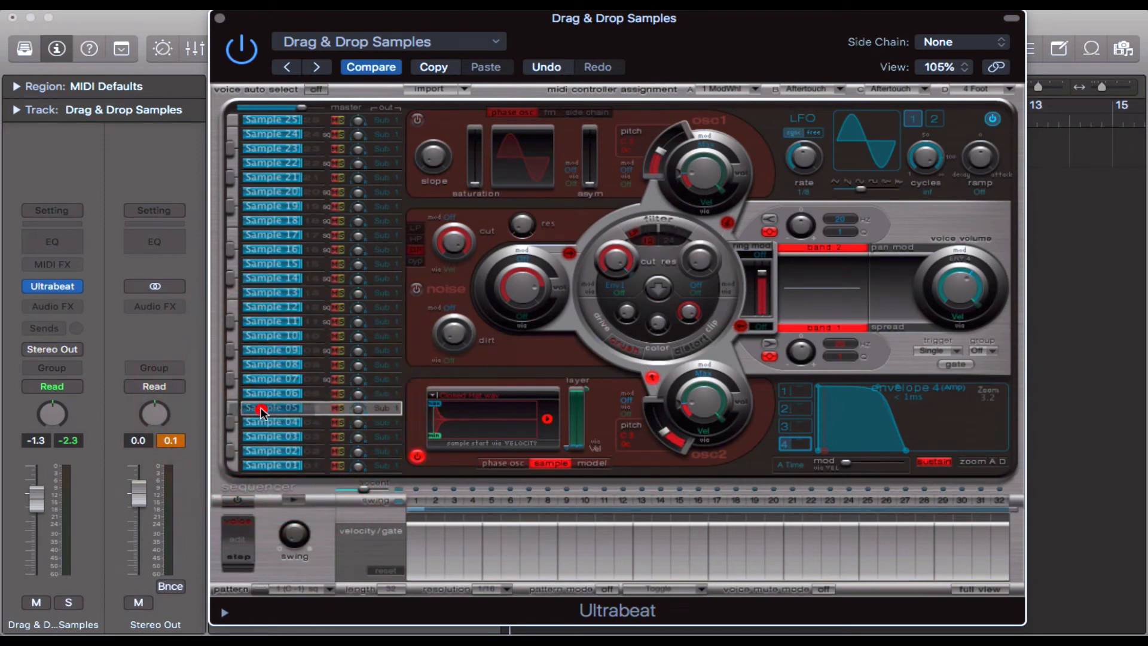
left_click(263, 409)
left_click(293, 408)
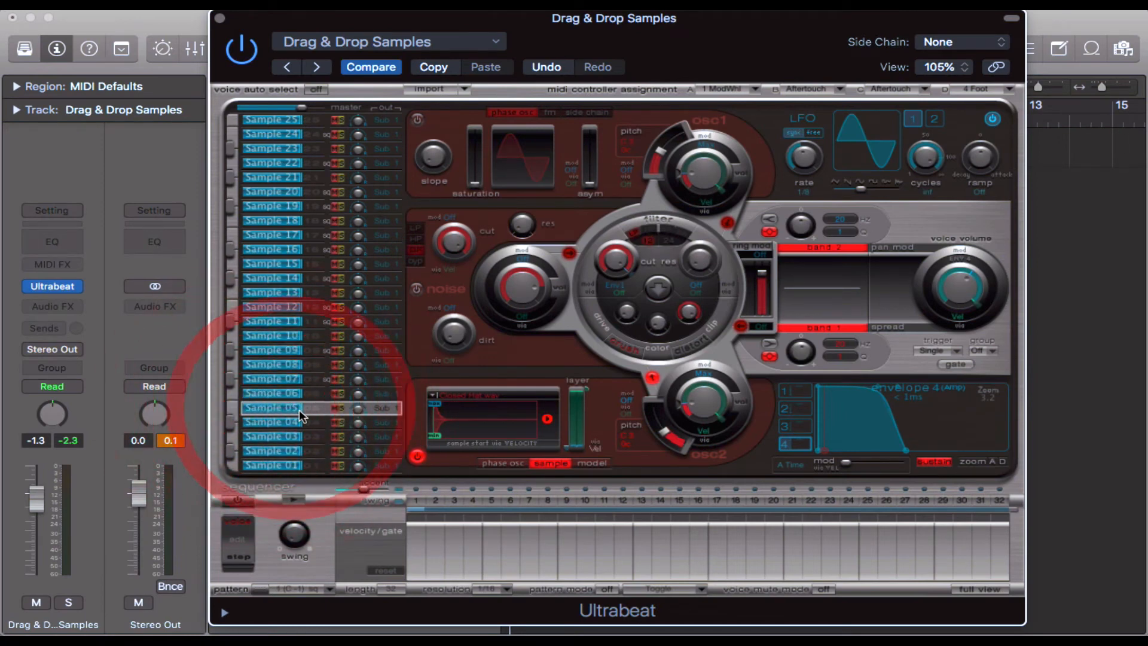
left_click_drag(299, 408, 284, 408)
- Lower the individual volume of Sample 06 to roughly match Sample 05
left_click(302, 399)
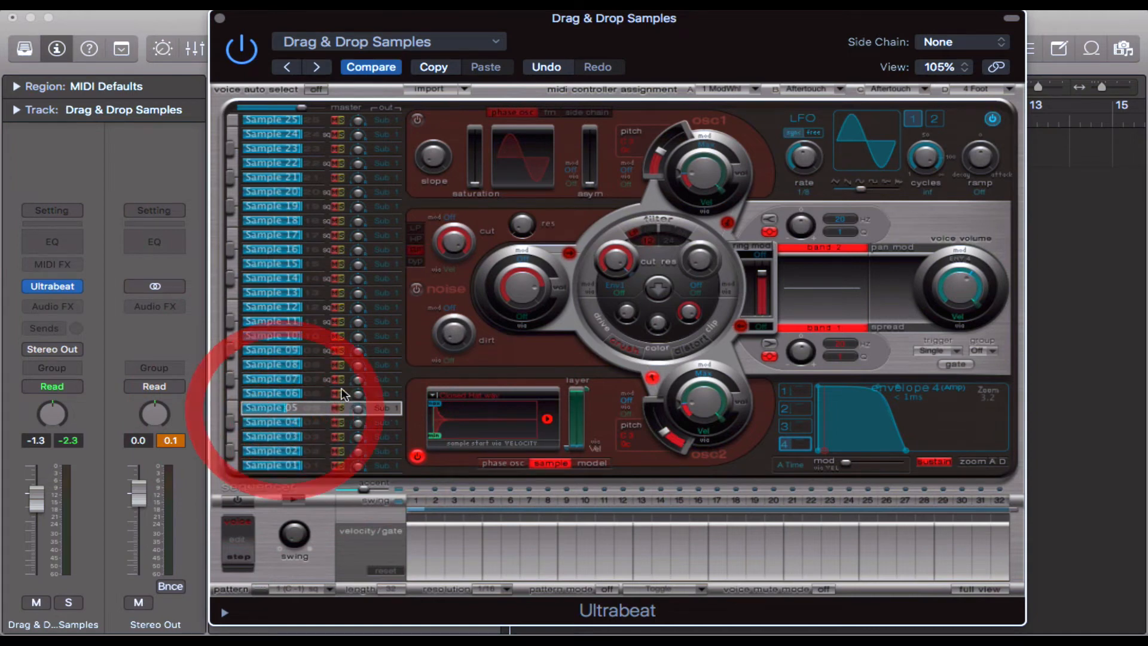
left_click(291, 397)
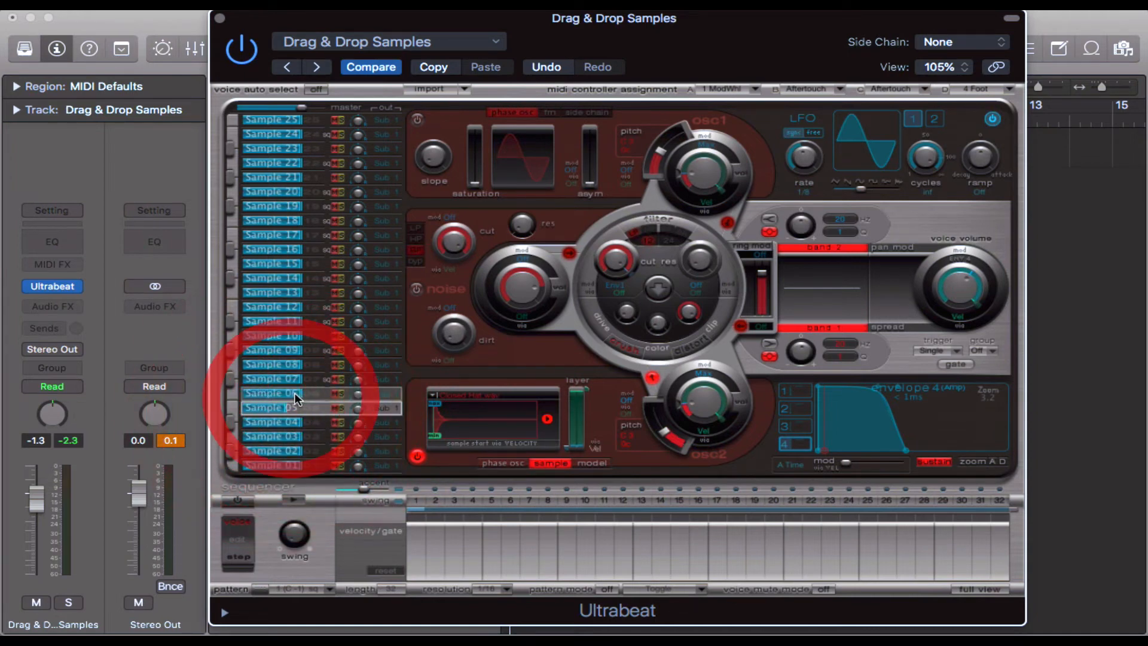
left_click(285, 394)
left_click_drag(287, 392, 281, 394)
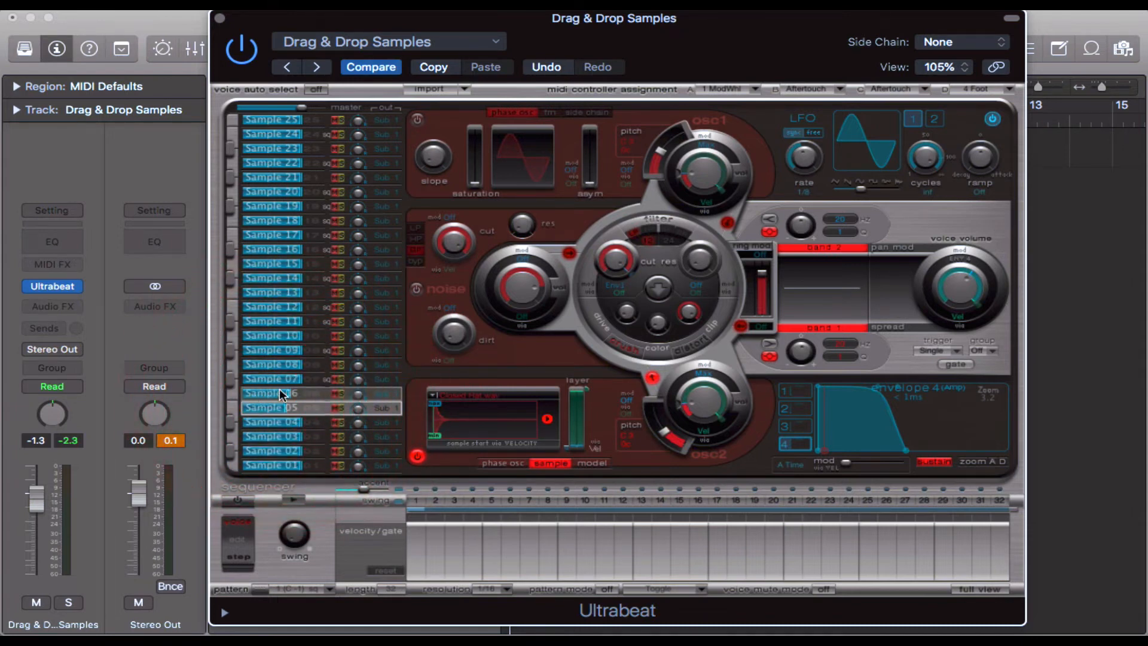
- Open Musical Typing clear of the sample display and audition the notes for Samples 03, 05 and 06
key("super+k")
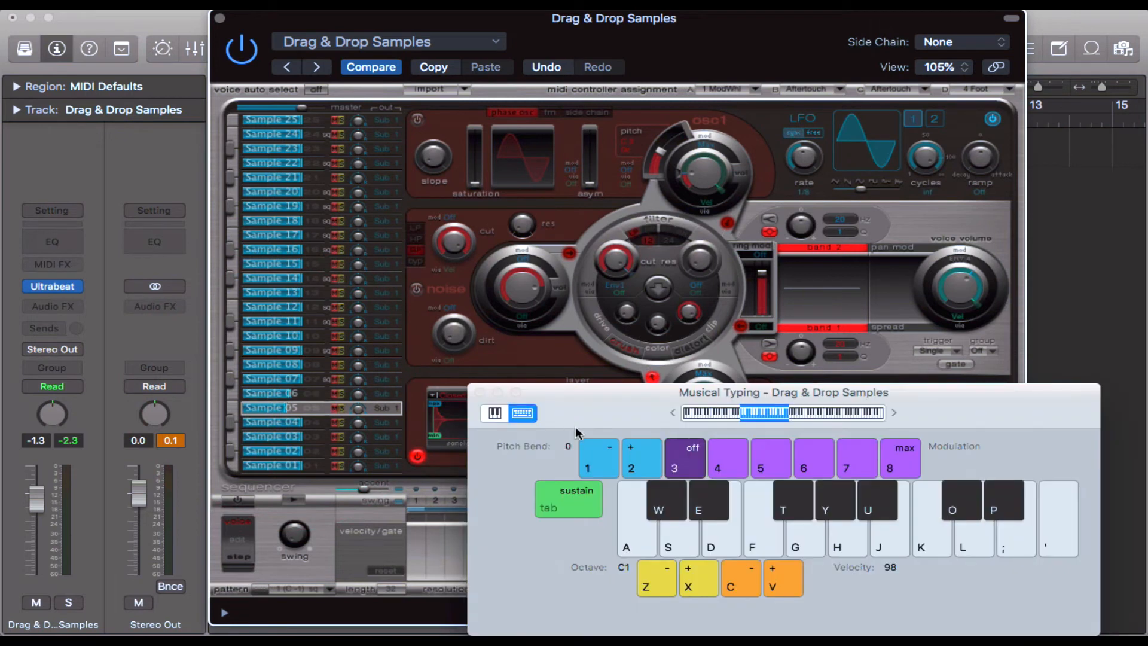
left_click_drag(575, 426, 562, 499)
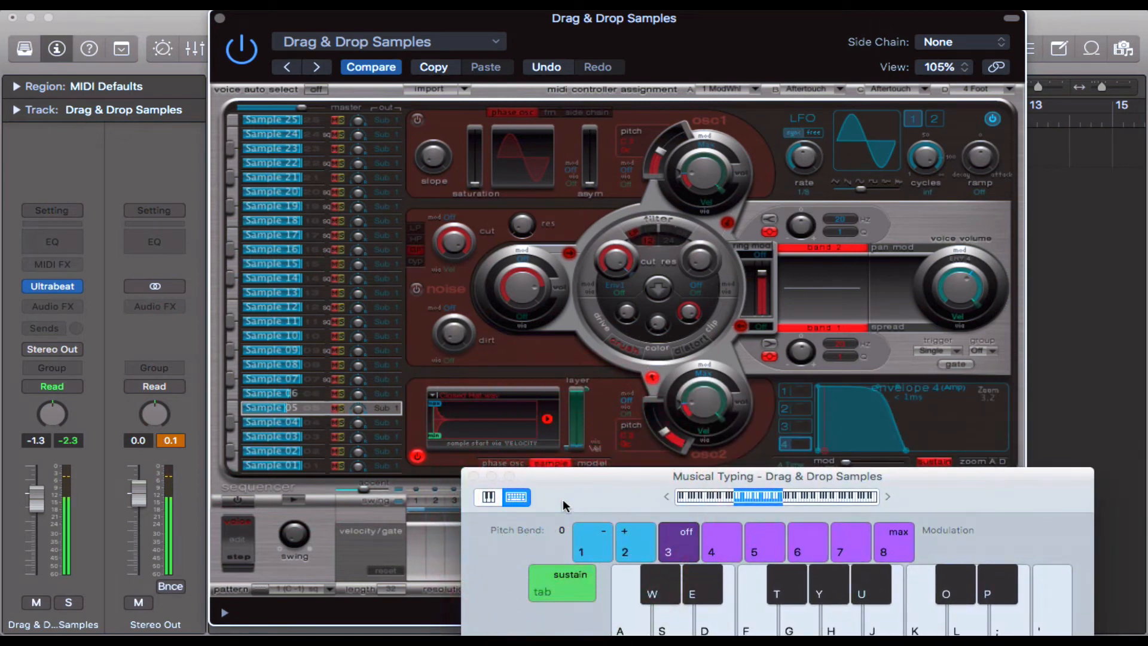
key("s")
key("d")
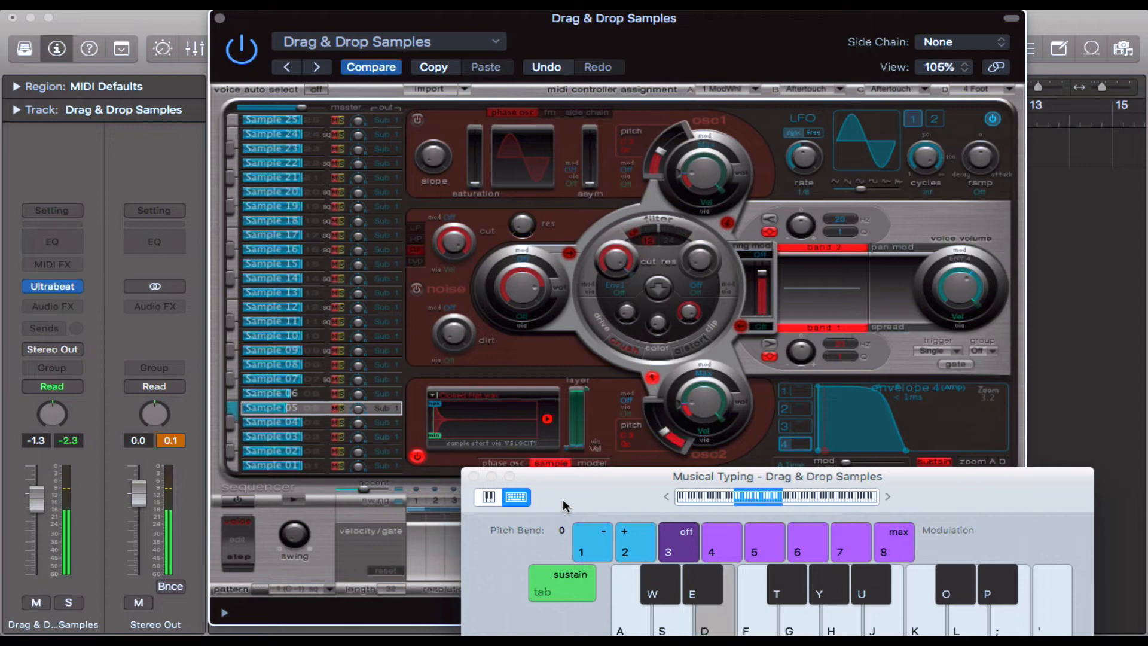
key("d")
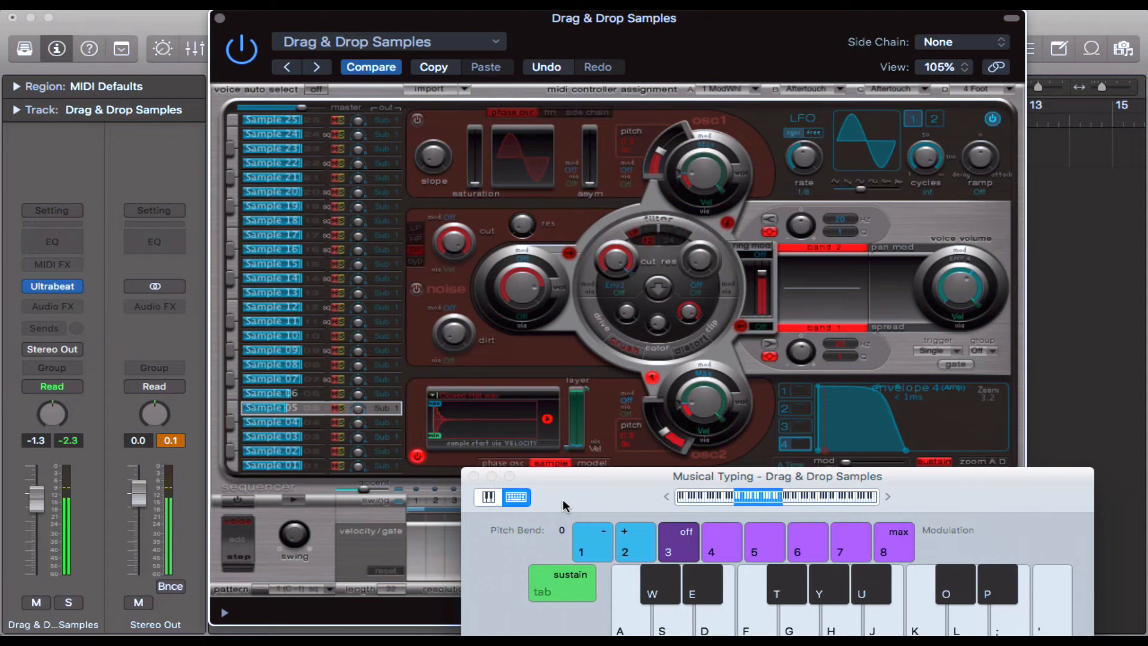
key("f")
key("f")
key("f")
- Bring the whole Musical Typing keyboard into view and play its four lowest white notes in order
left_click_drag(634, 494, 662, 306)
left_click(669, 437)
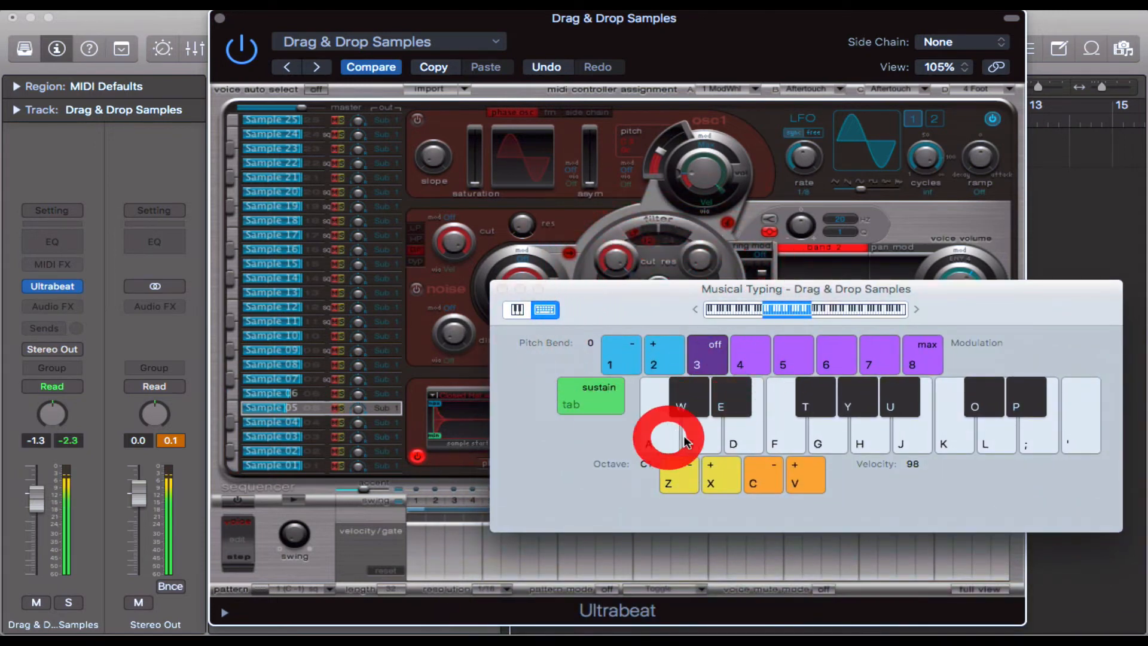
left_click(702, 443)
left_click(741, 443)
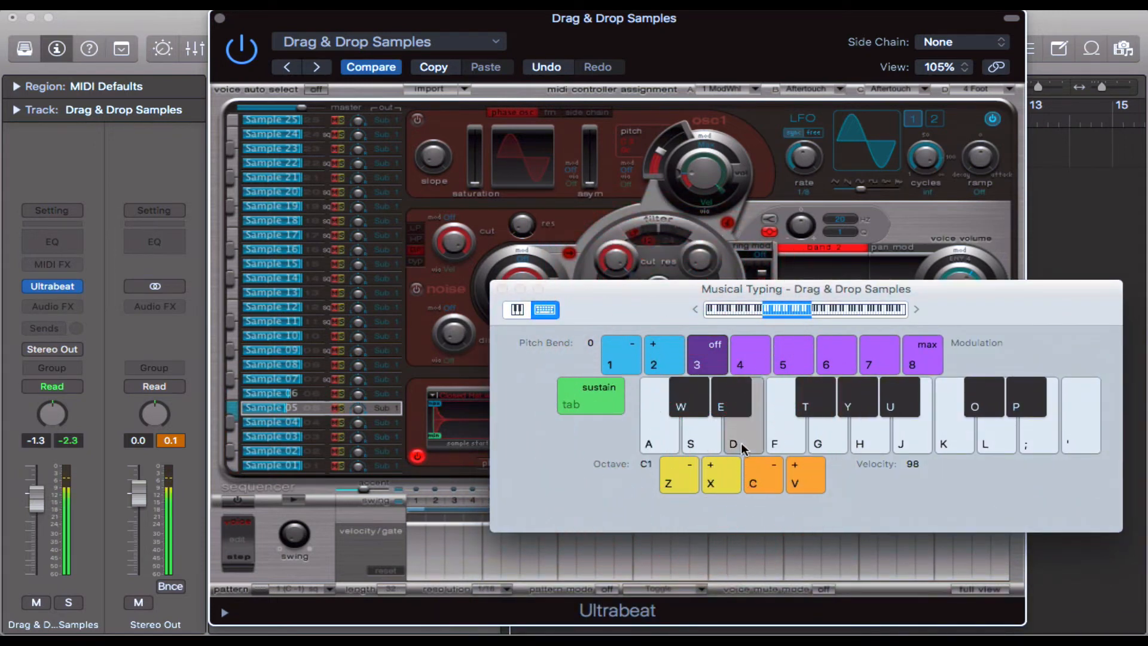
left_click(780, 439)
left_click_drag(624, 306, 646, 305)
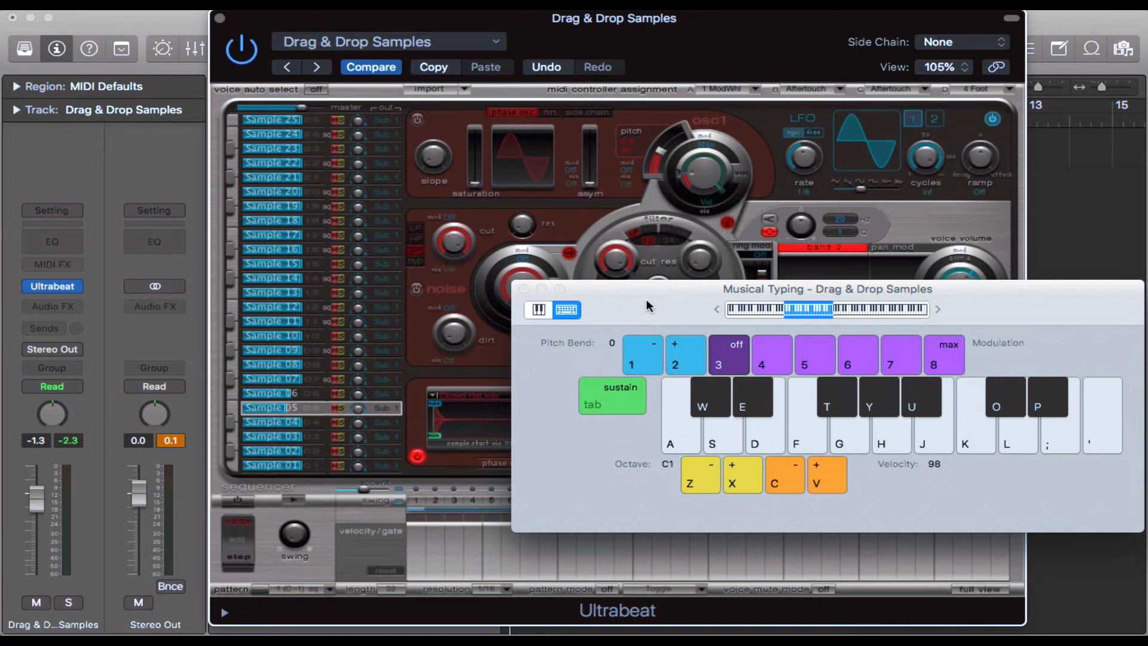
- Hide and reopen Musical Typing, and play the C and G notes of the C1 octave
key("super+k")
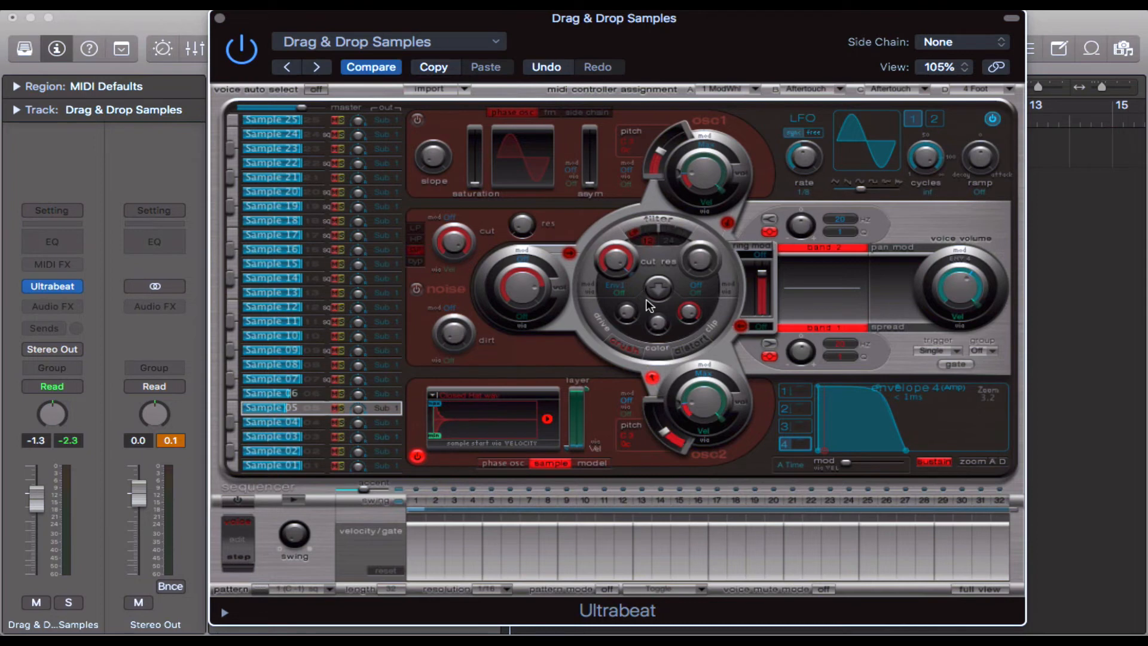
key("super+k")
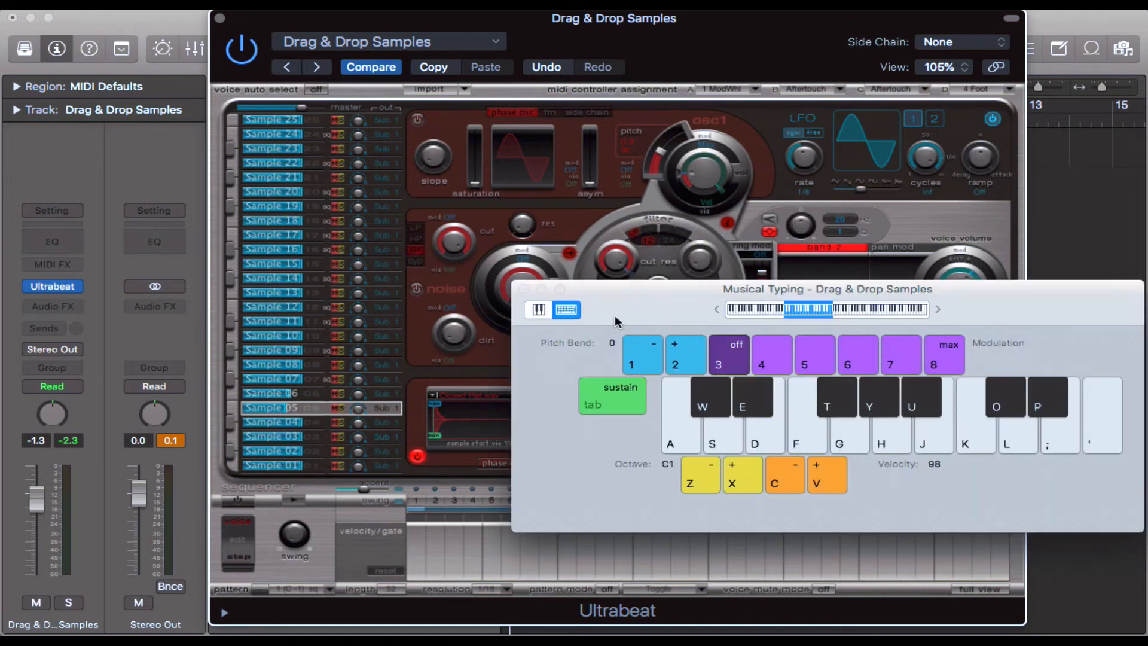
key("a")
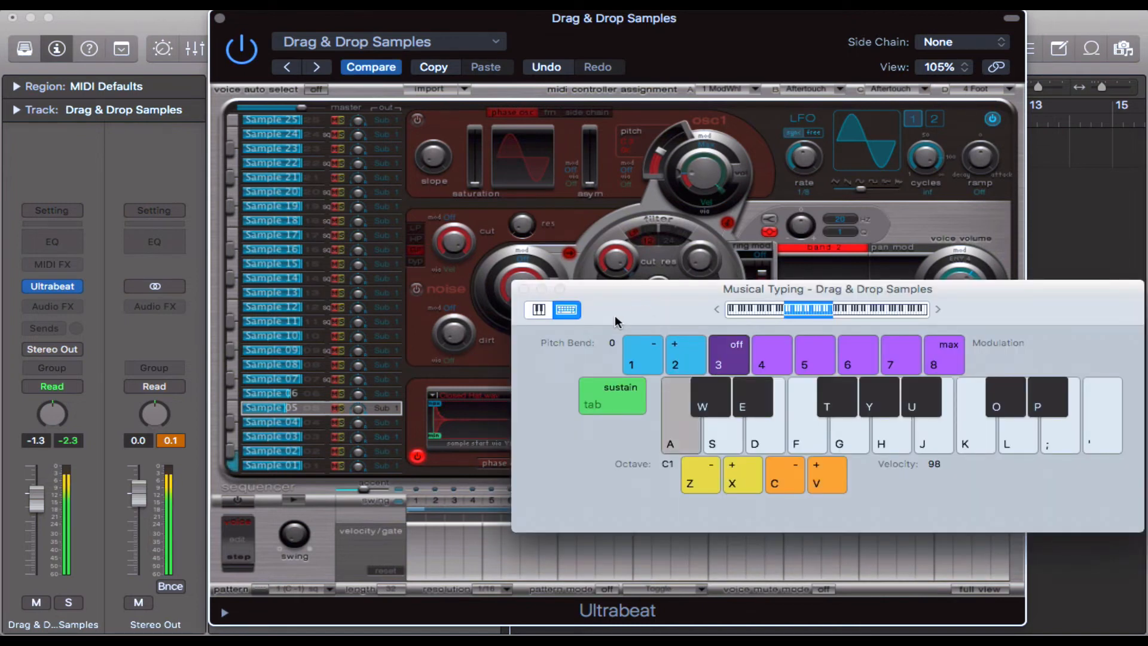
key("g")
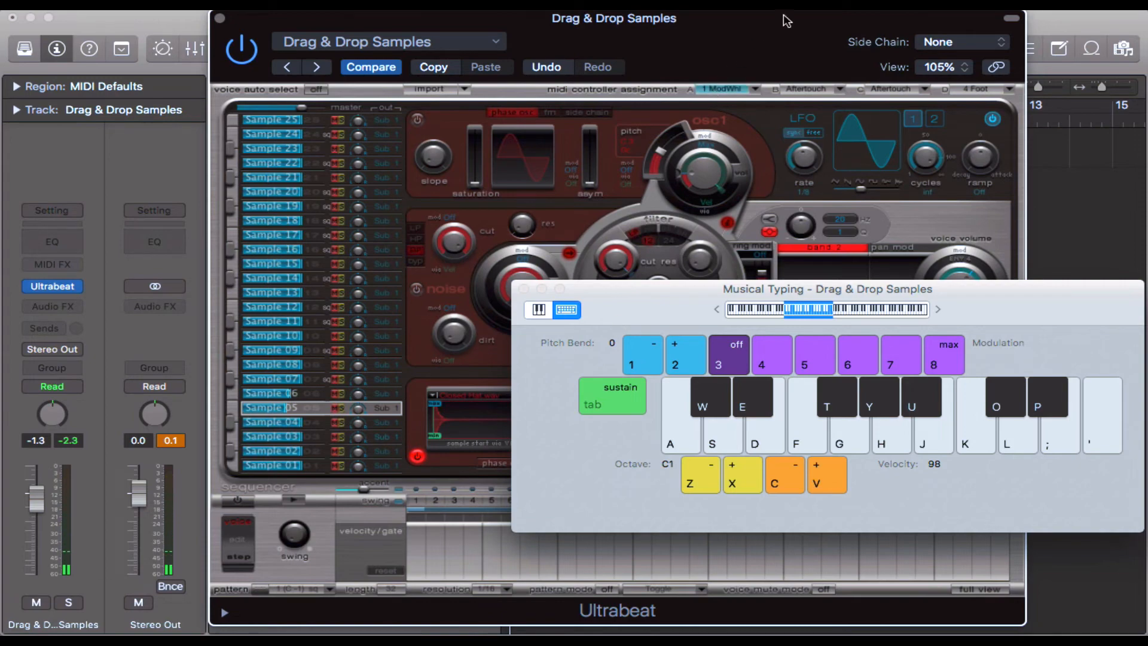
- Move the Ultrabeat window clear of the track area and record a four-bar beat of kick, snare and closed hat with Musical Typing
left_click(1010, 19)
left_click_drag(651, 22, 643, 428)
key("r")
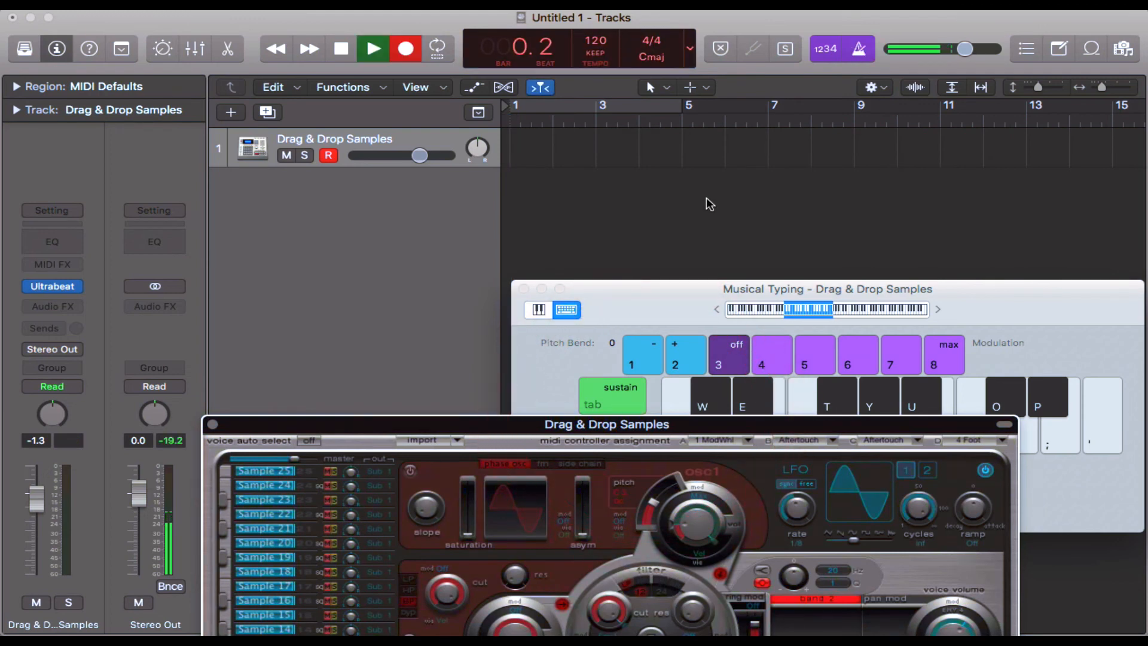
key("a")
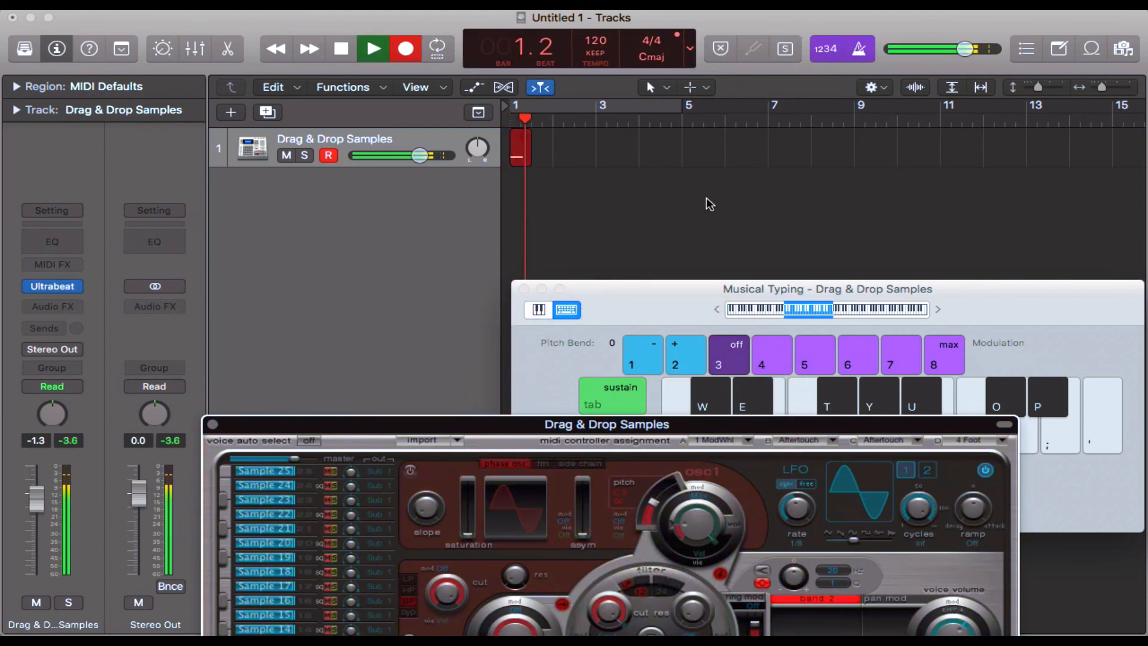
key("a")
key("a")
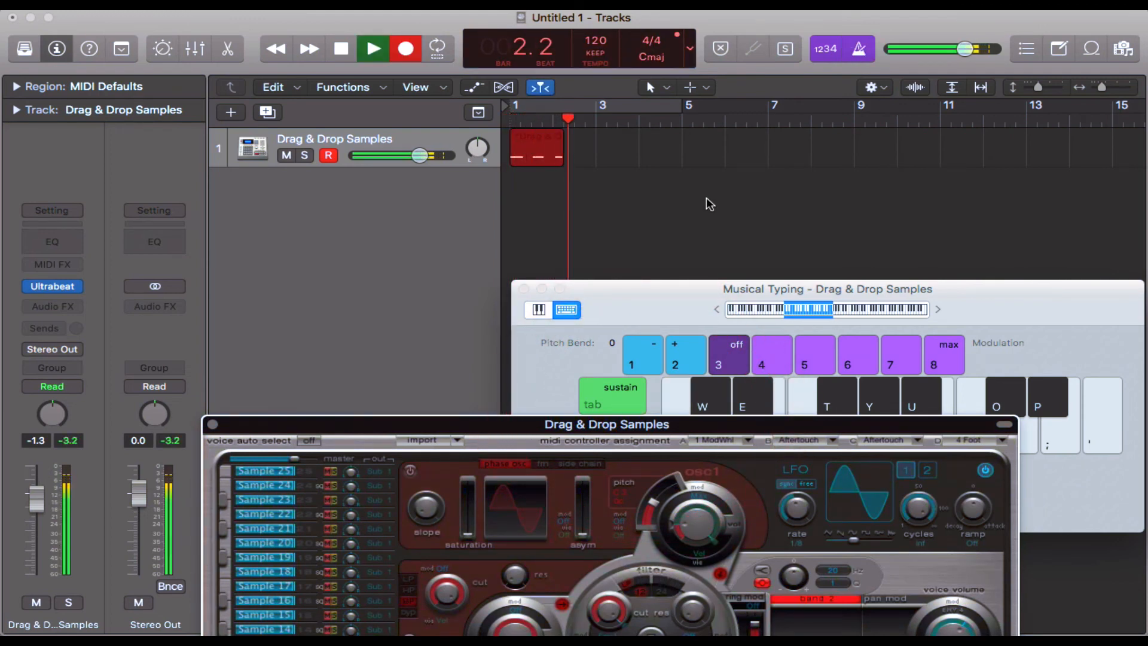
key("a")
key("a")
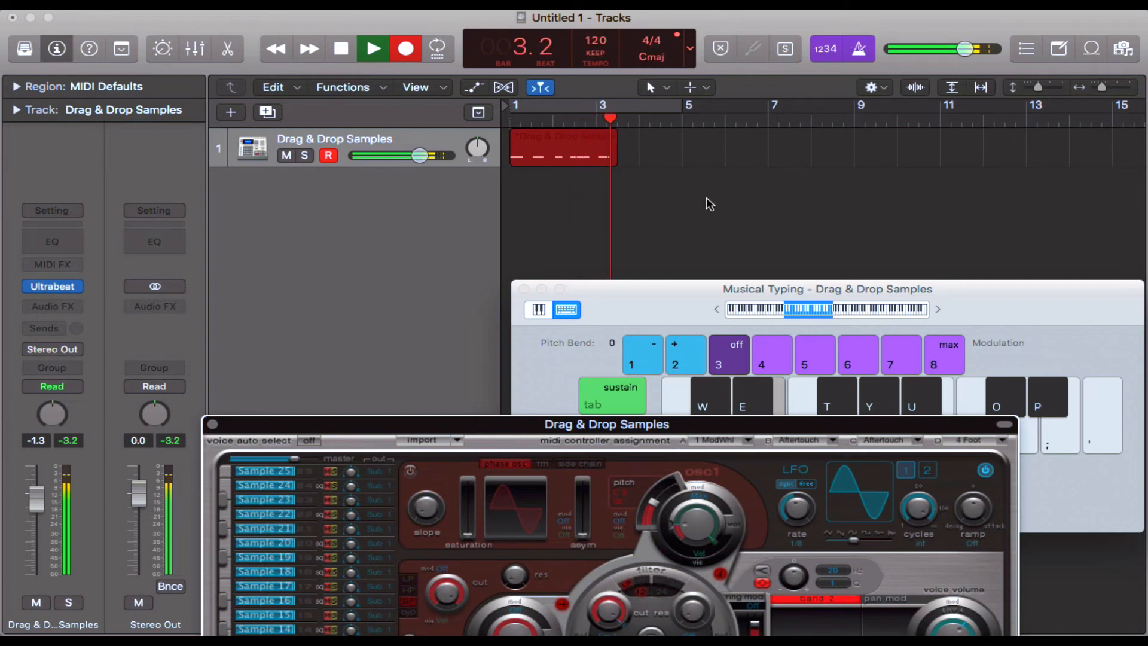
key("d")
key("a")
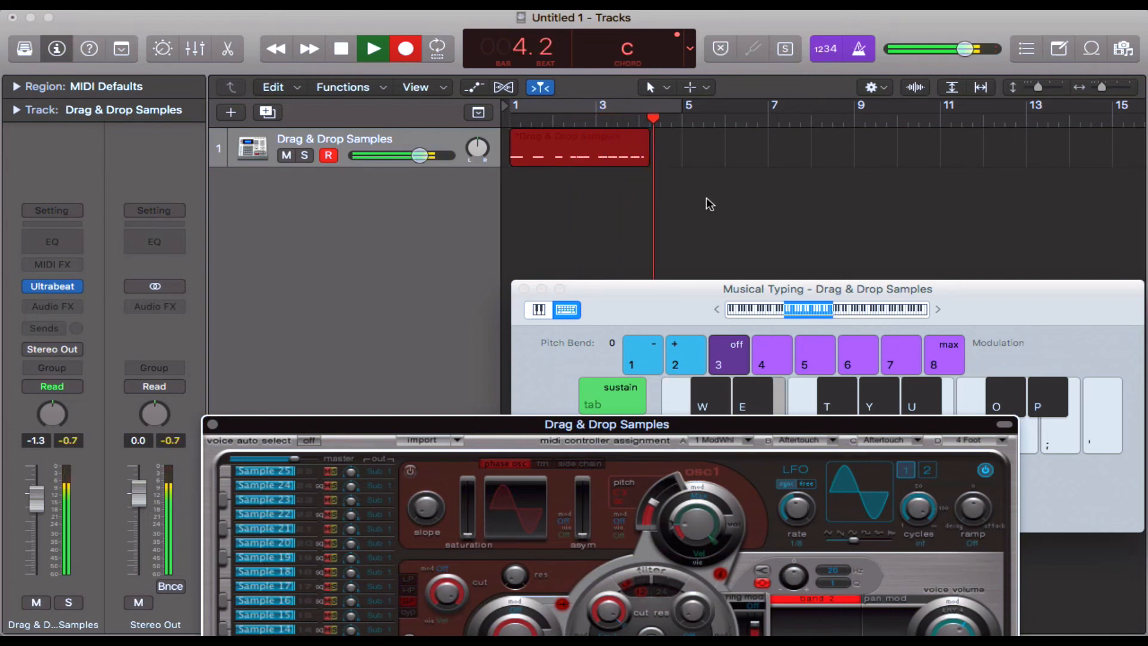
key("a")
key("d")
key("space")
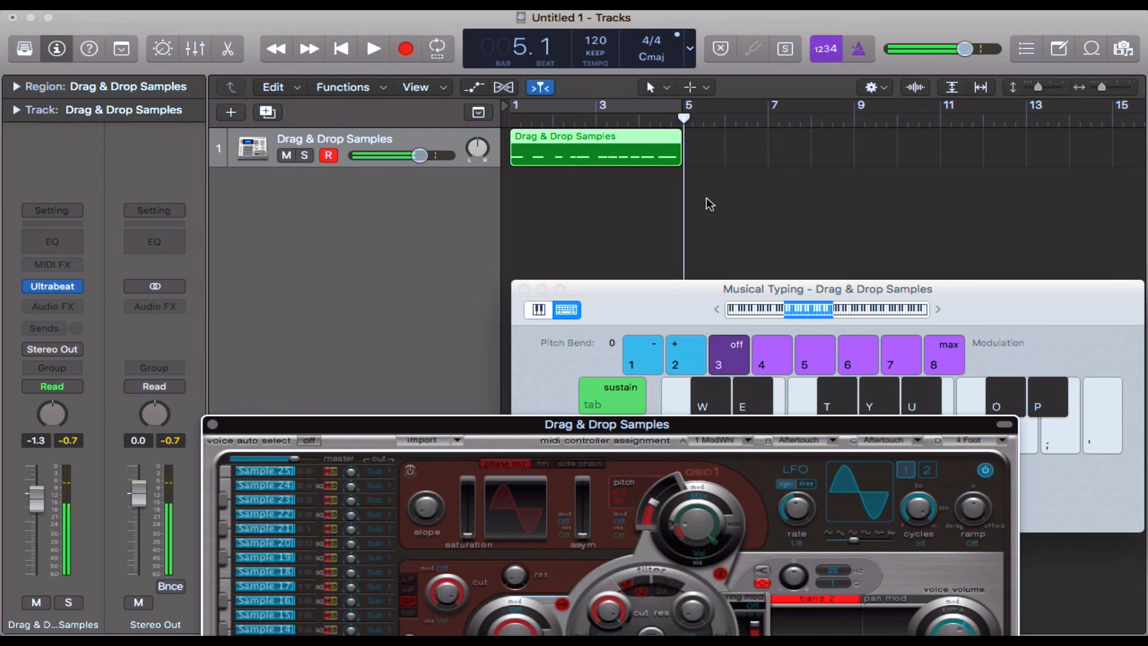
- Hide Musical Typing, and show the recorded region in the Piano Roll unobstructed by the Ultrabeat window
key("super+k")
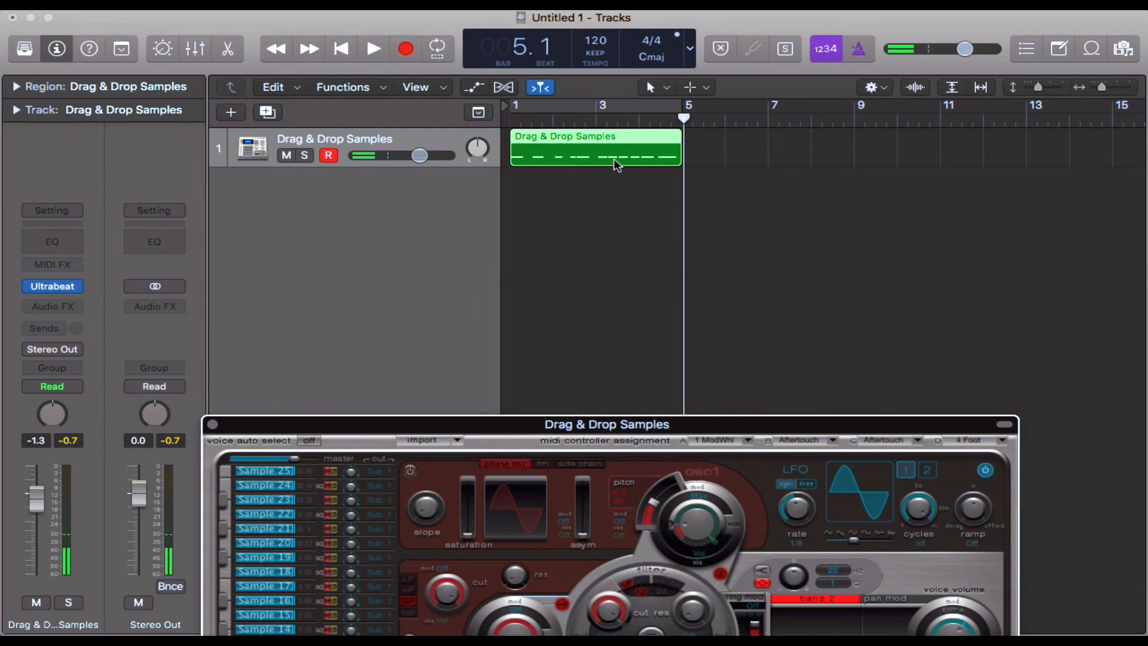
double_click(614, 160)
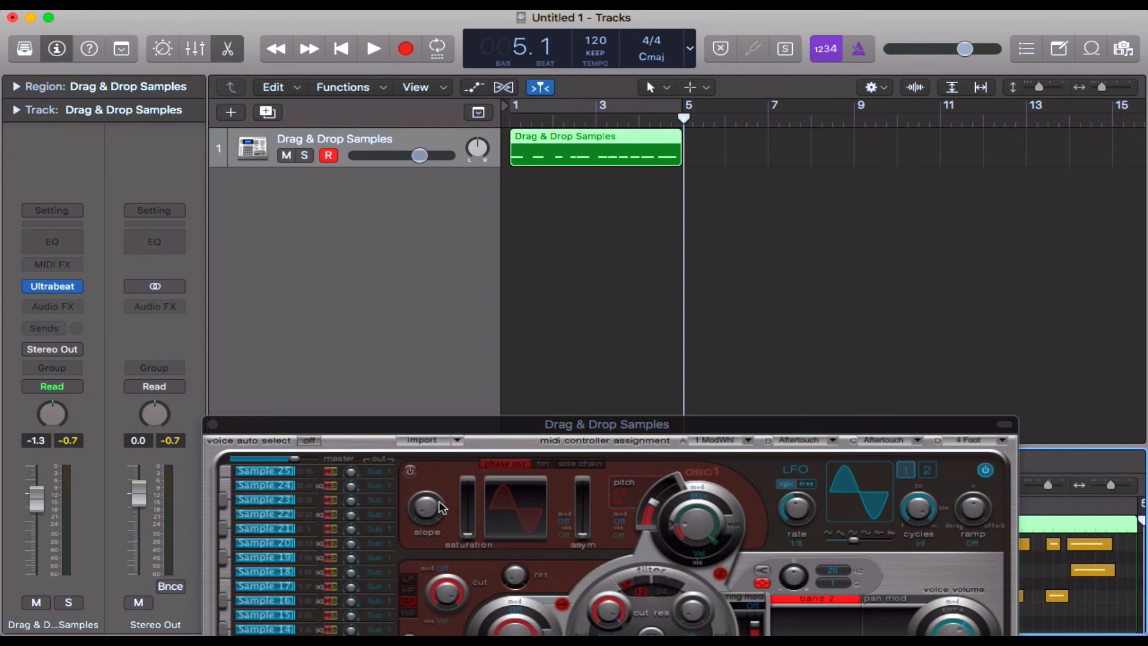
left_click(212, 424)
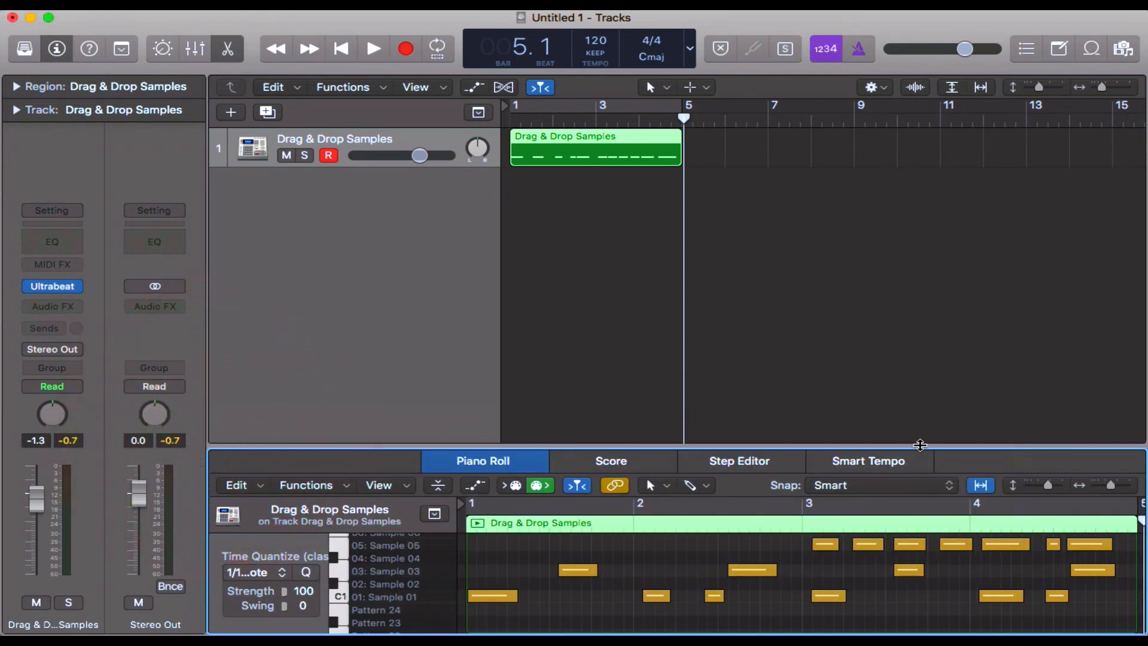
- Reopen Ultrabeat with its whole sample list in view and rename Sample 01 as Kick
left_click(56, 288)
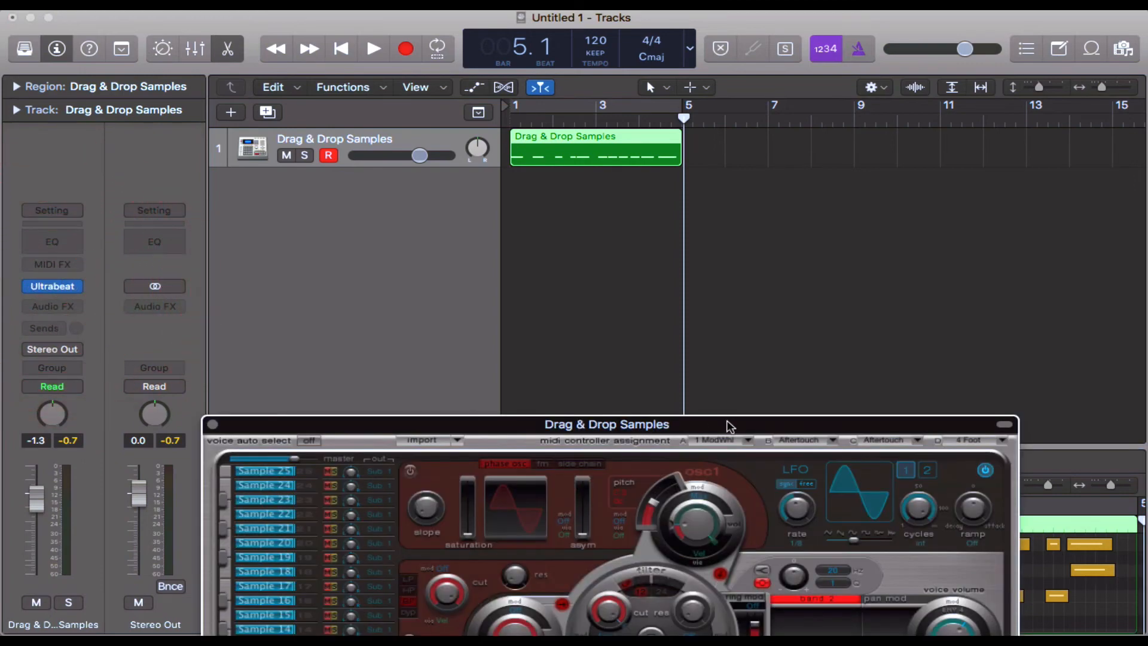
left_click_drag(726, 422, 964, 64)
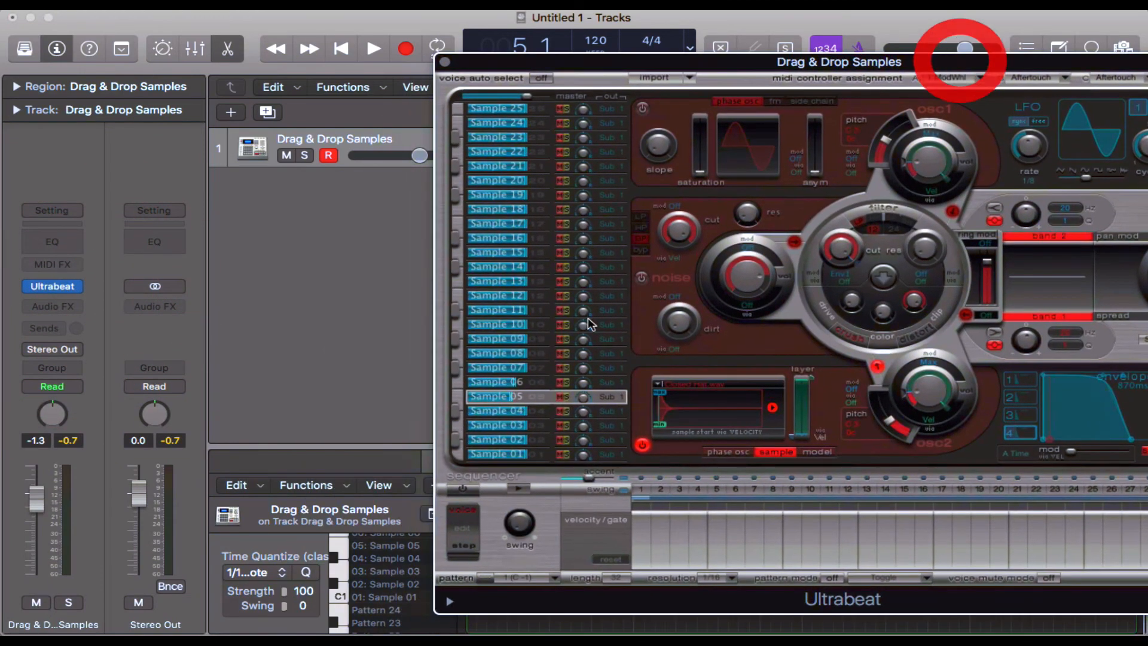
double_click(502, 455)
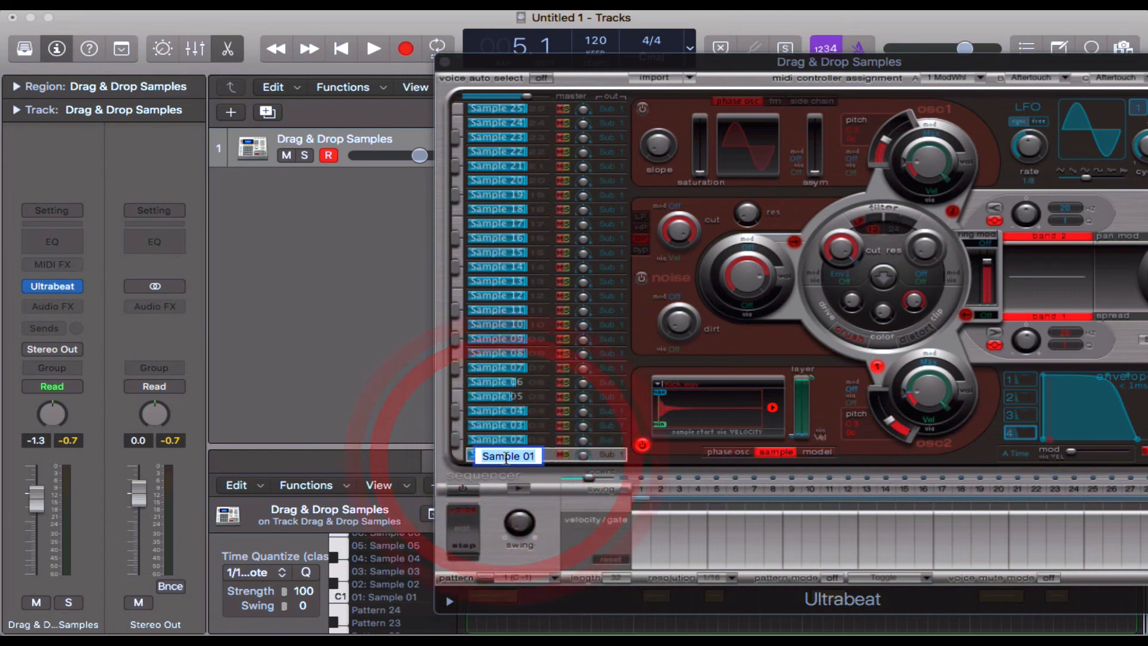
type("Kick")
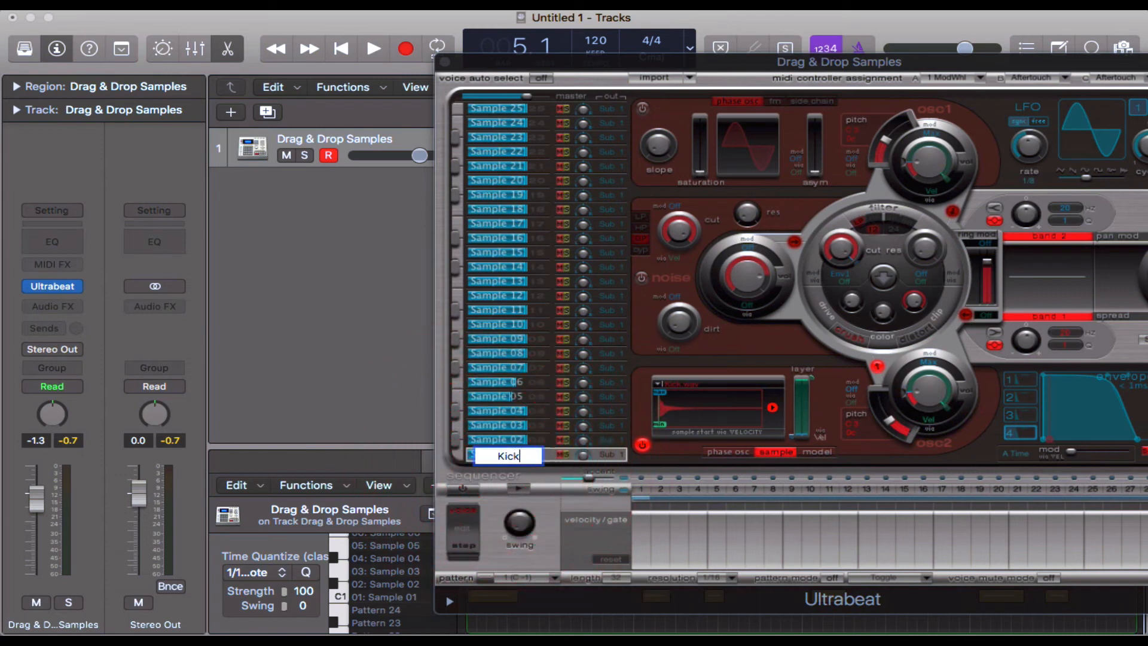
left_click(672, 469)
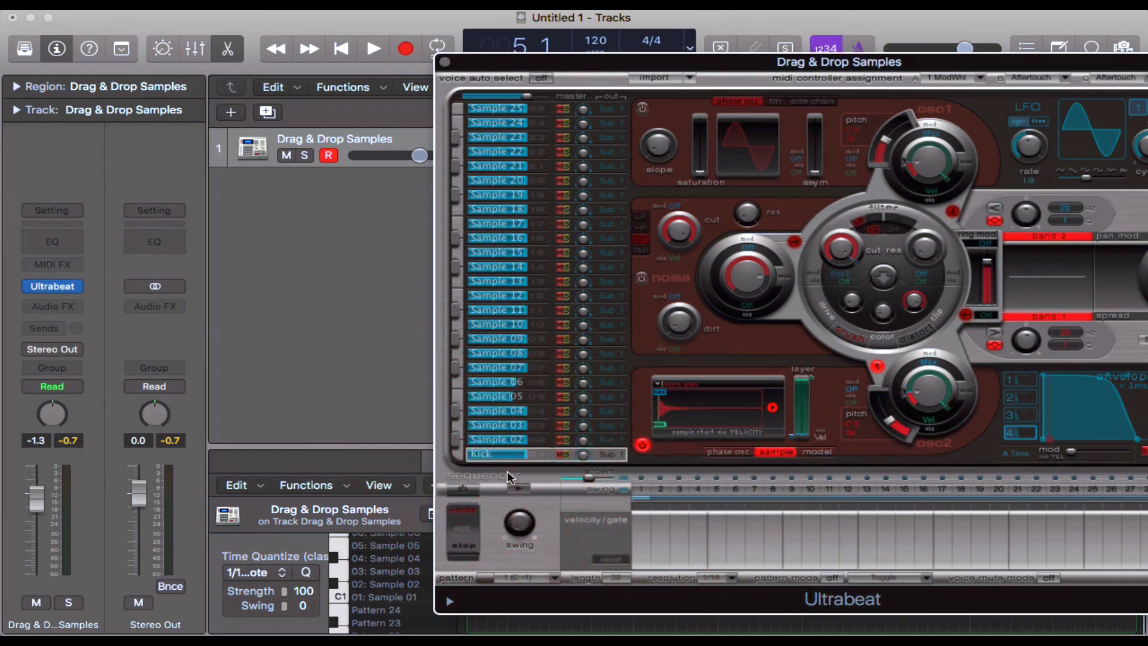
- Rename Sample 03 in Ultrabeat as Snare
double_click(511, 428)
type("S")
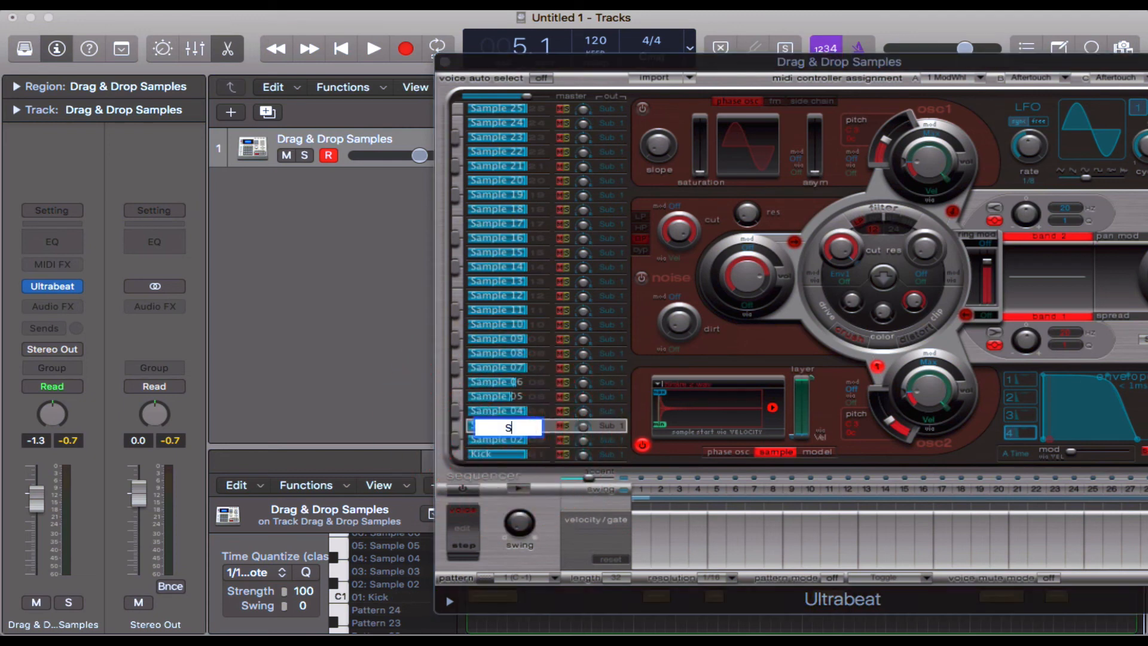
type("nare")
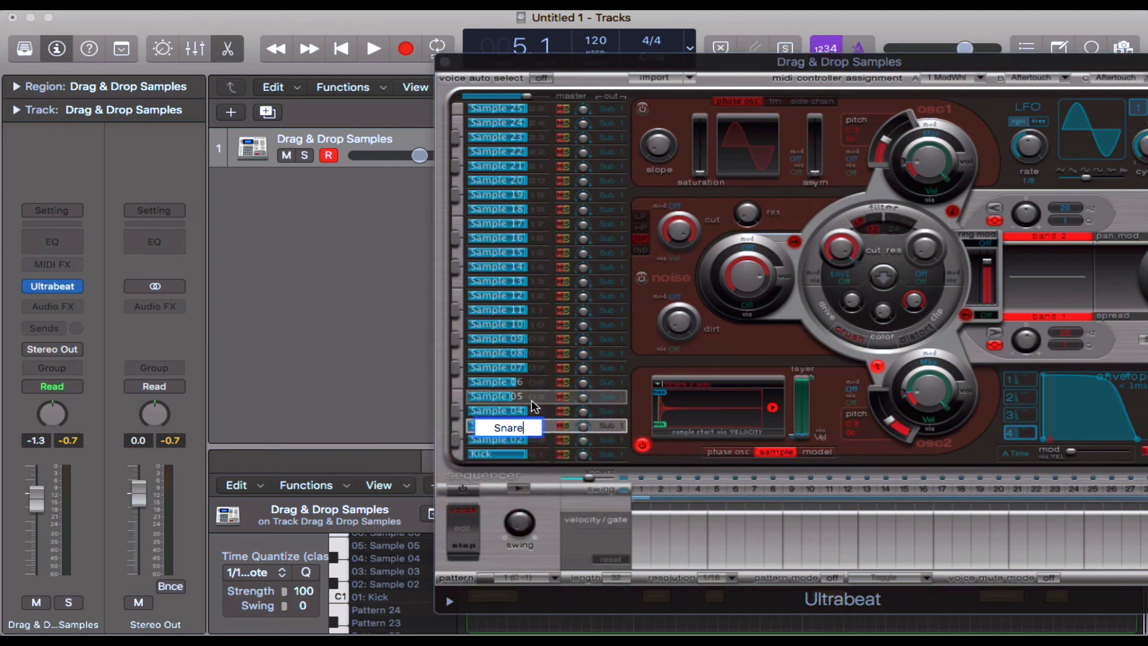
left_click(545, 414)
- Rename Sample 05 as CH and Sample 06 as OH
double_click(506, 412)
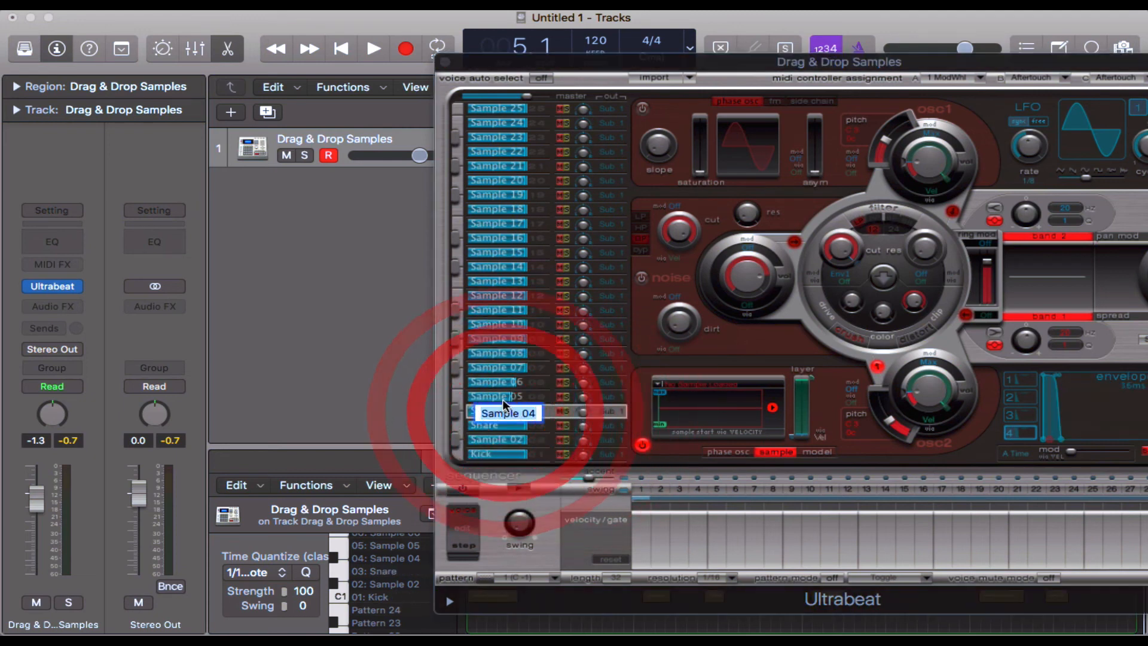
double_click(504, 400)
type("CH")
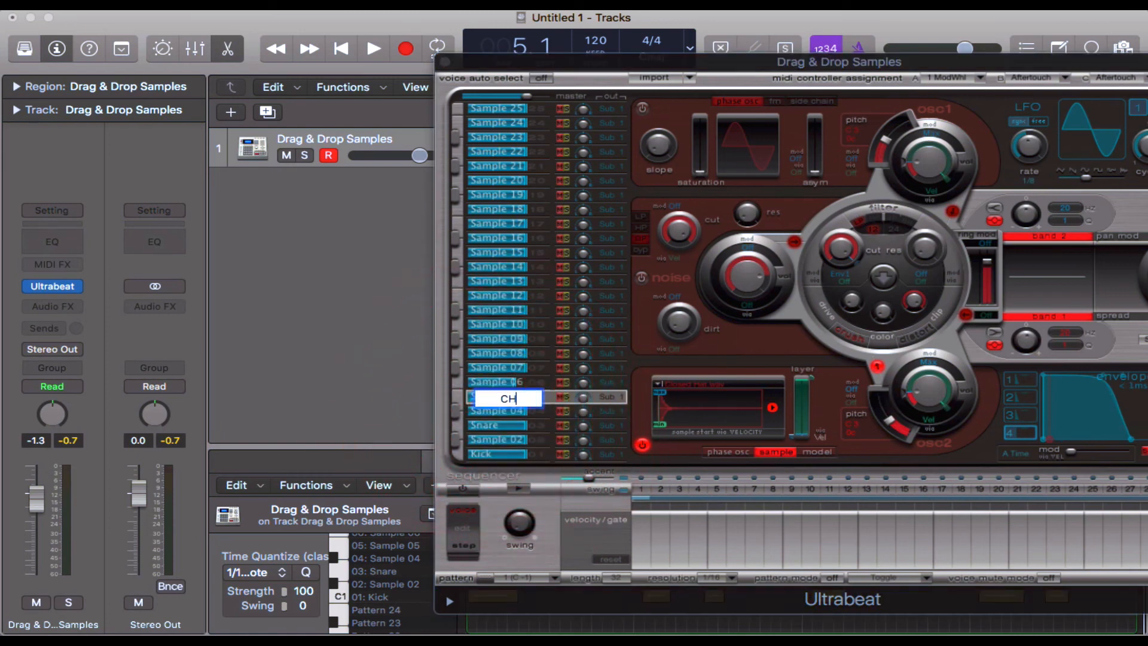
double_click(495, 381)
type("OH")
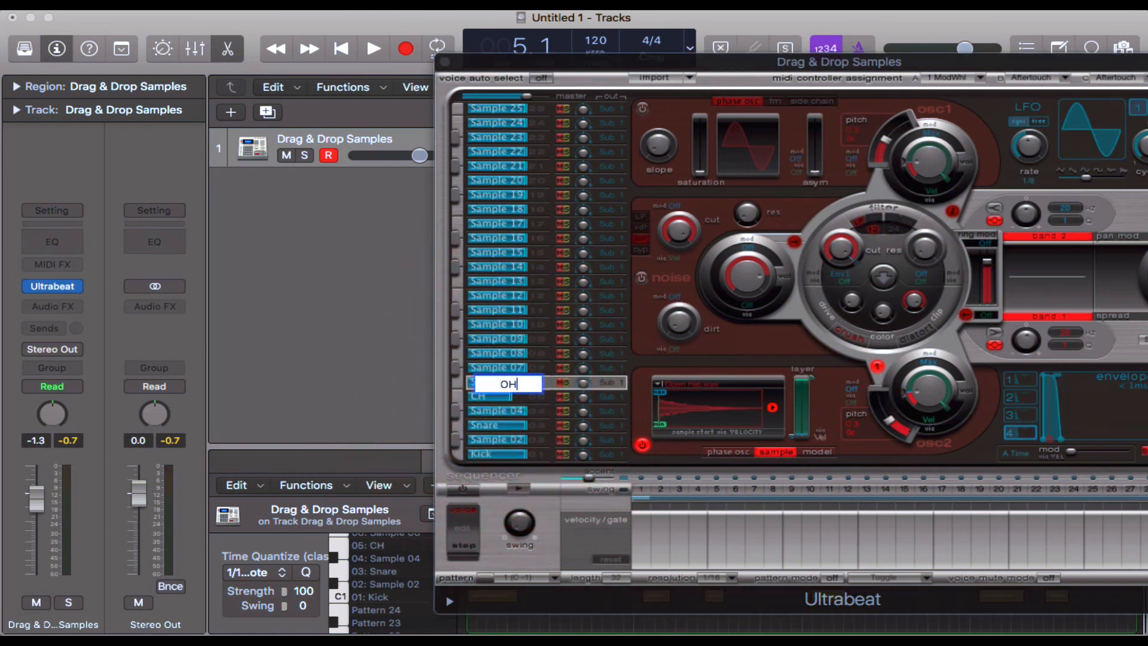
left_click(871, 459)
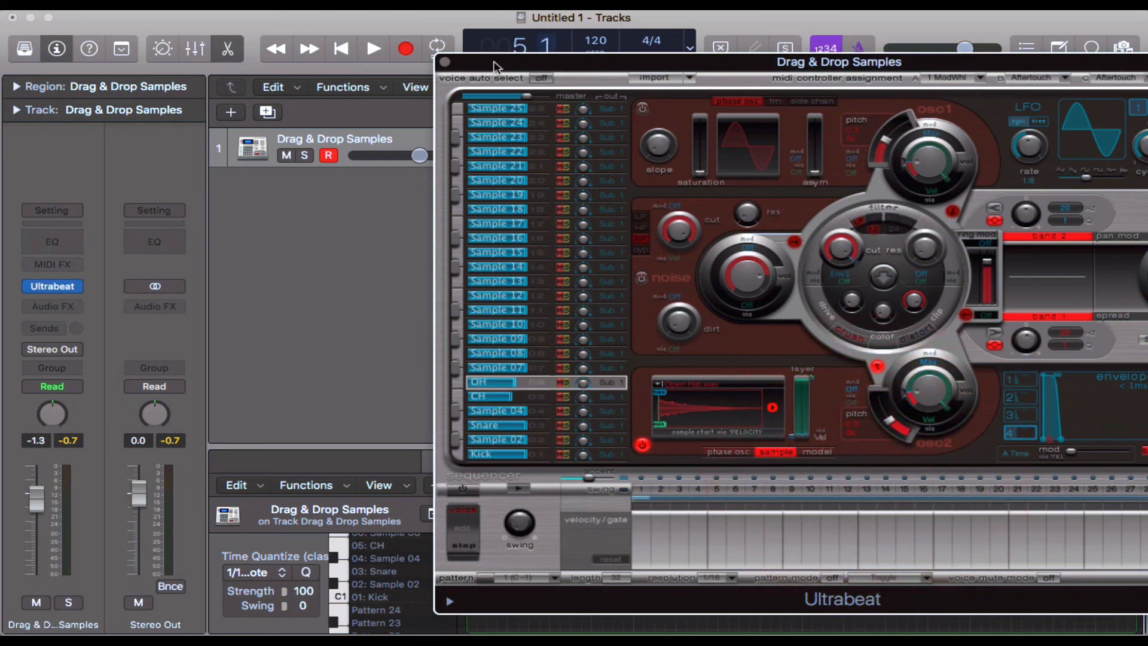
- Close Ultrabeat, enlarge the Piano Roll and align the first Kick note with the start of bar 1
left_click(444, 61)
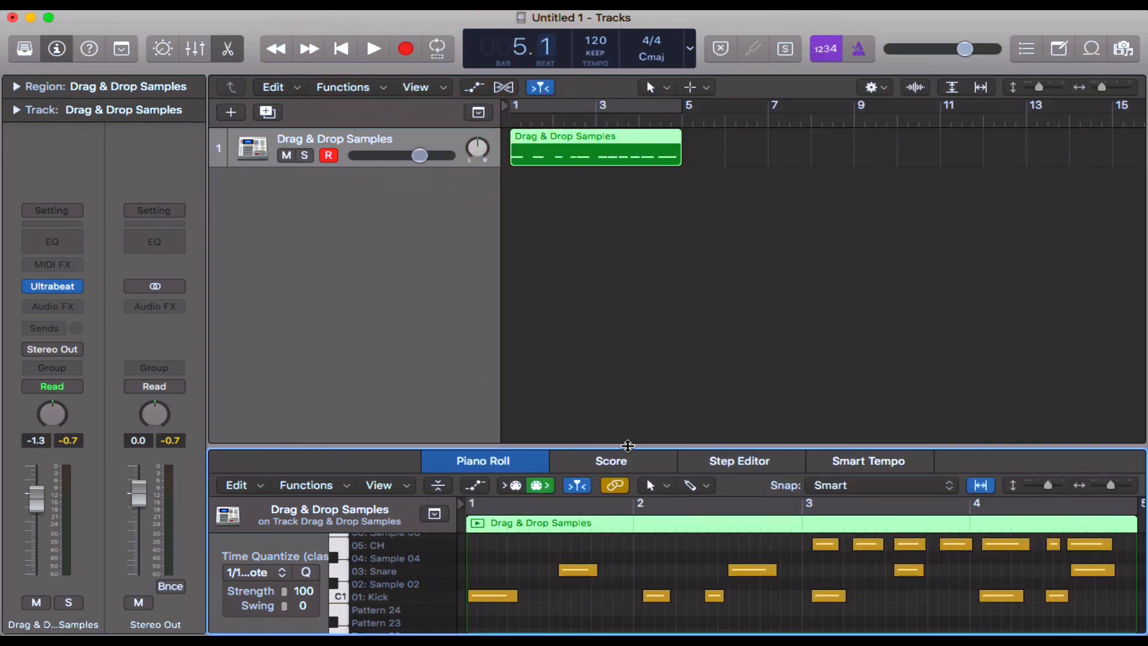
left_click_drag(629, 445, 635, 282)
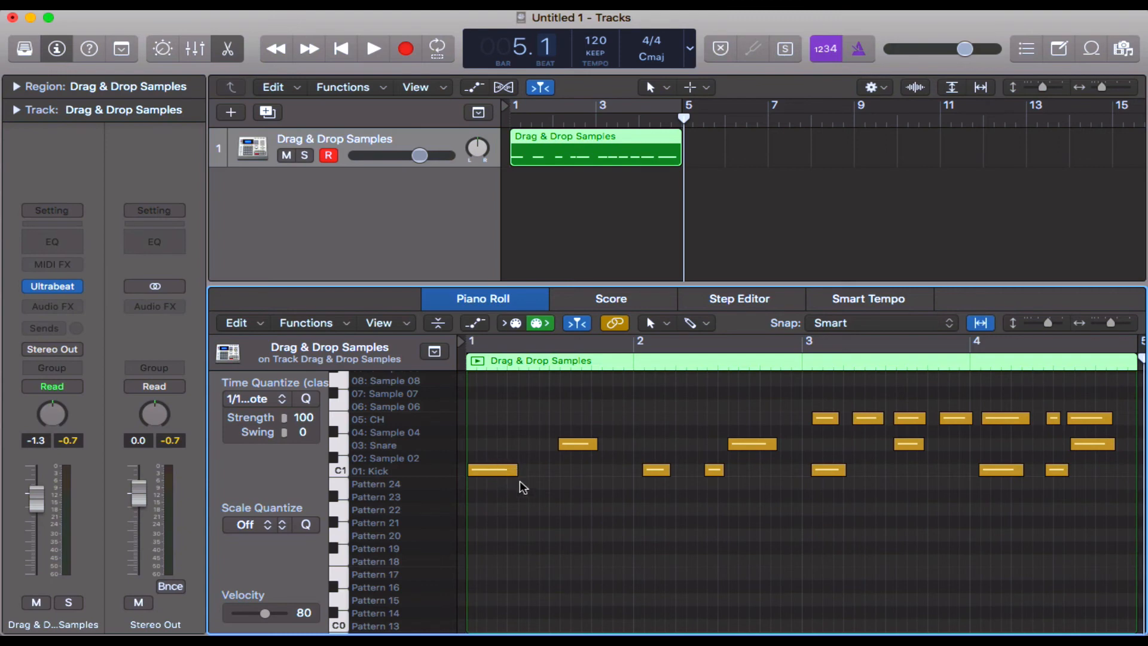
left_click(502, 470)
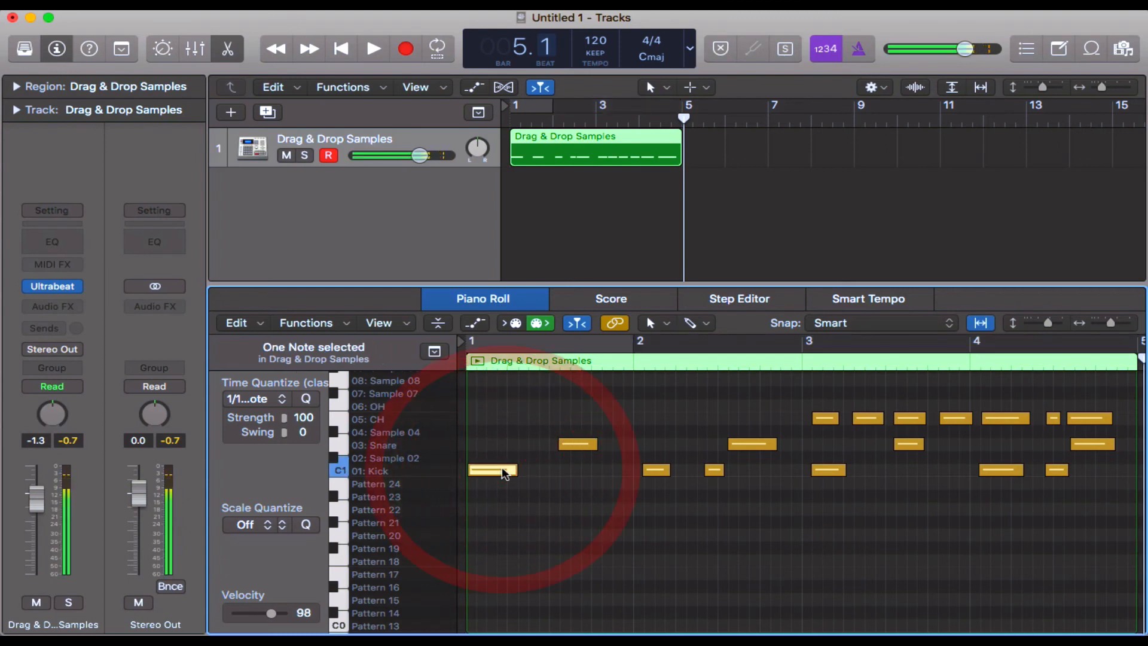
key("Delete")
left_click(477, 470, "super")
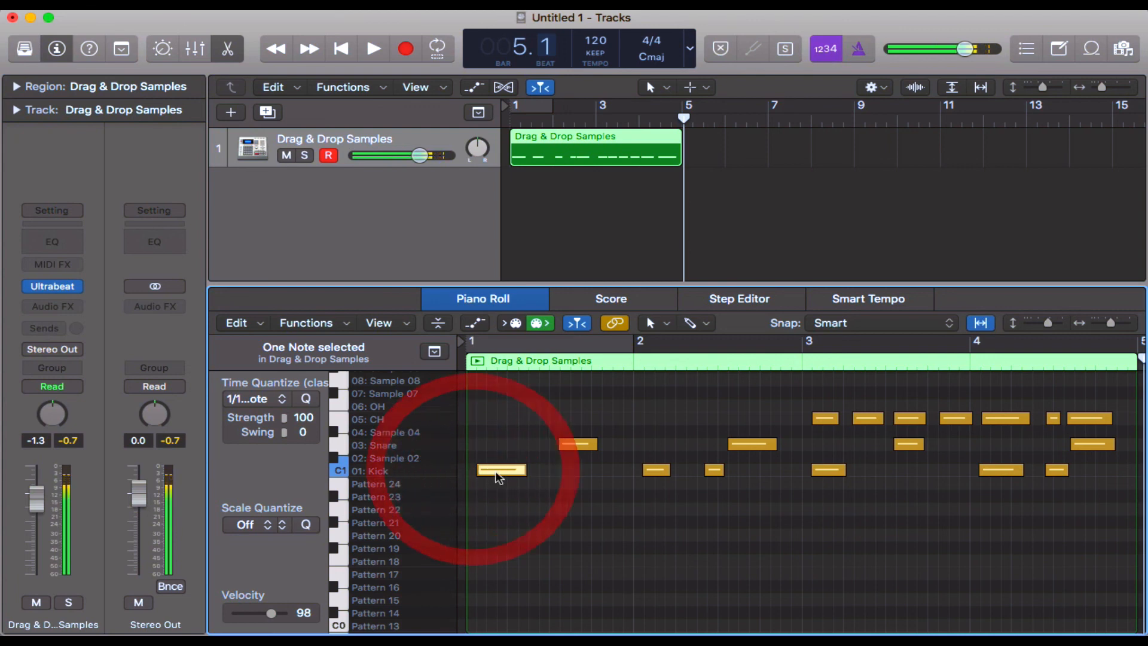
left_click_drag(494, 477, 482, 477)
left_click(561, 531)
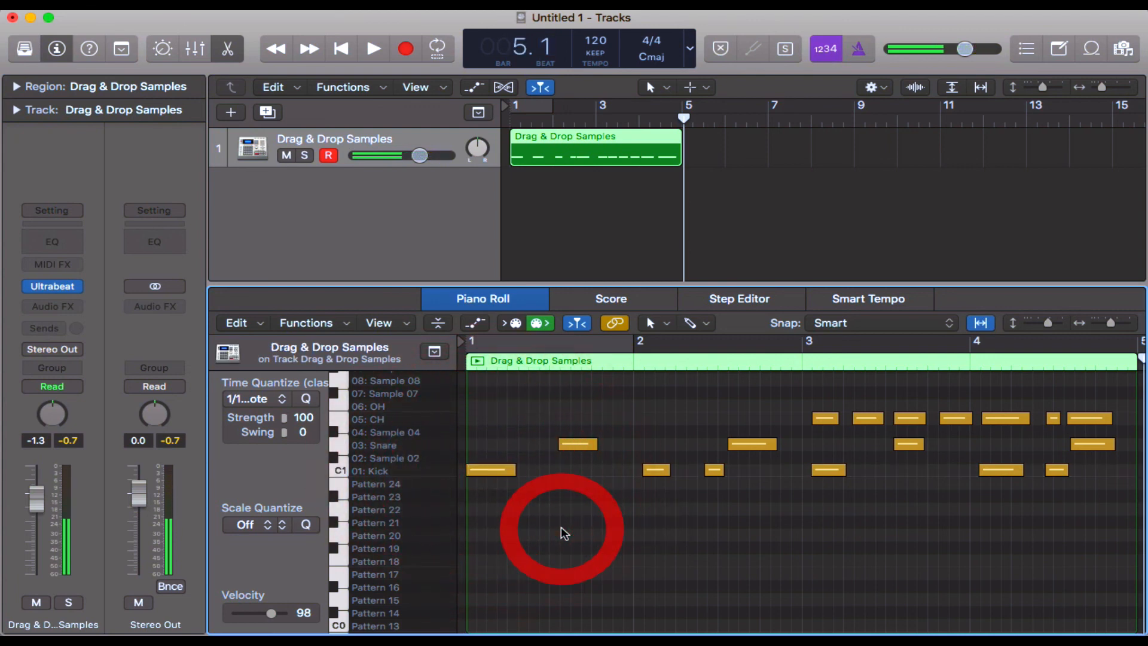